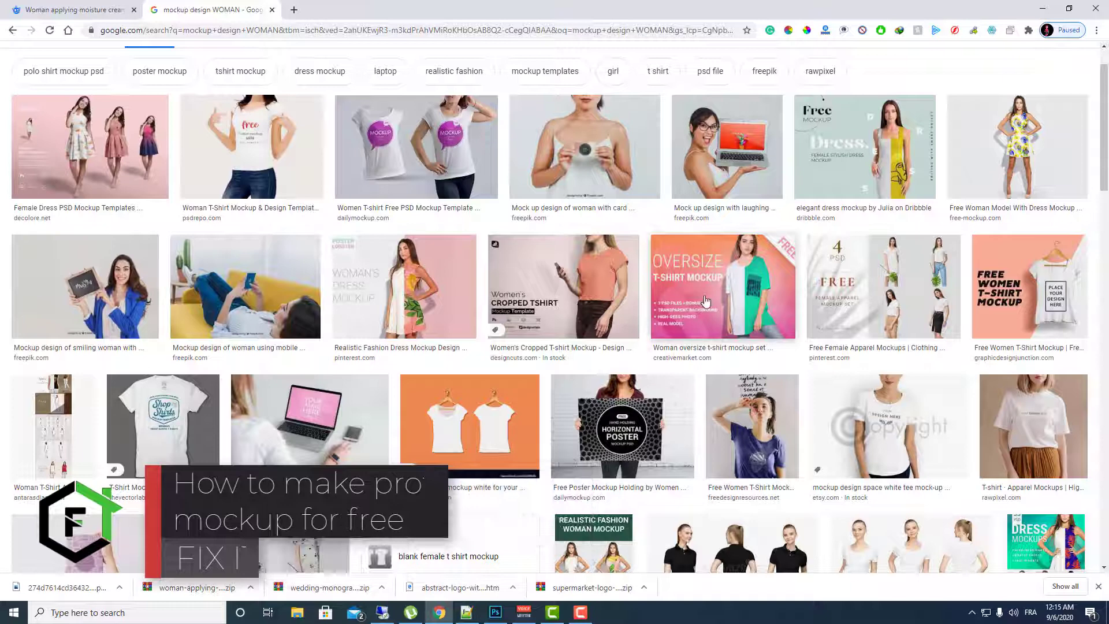
- Switch to the Freepik tab in Chrome and close its Filters side panel
scroll(559, 342, "up", 1)
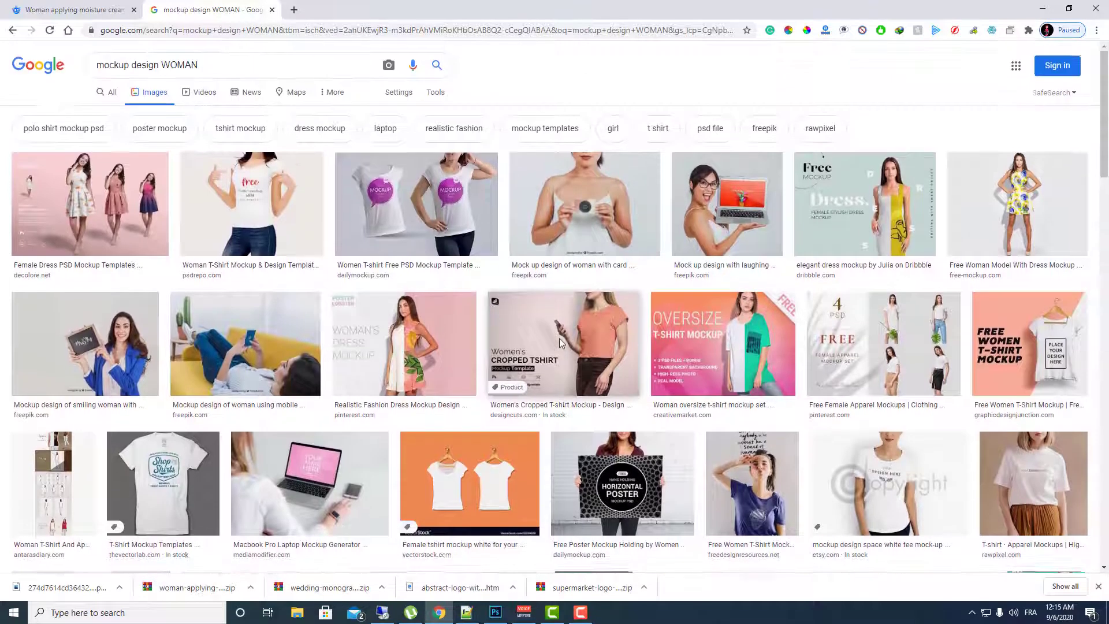
scroll(740, 254, "down", 1)
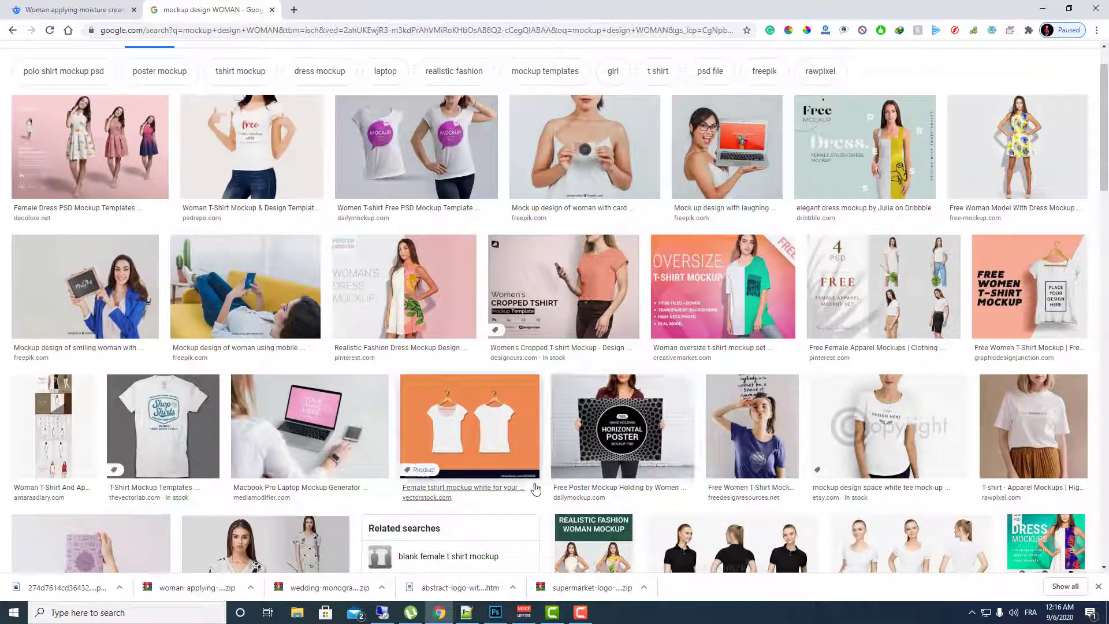
mouse_move(496, 612)
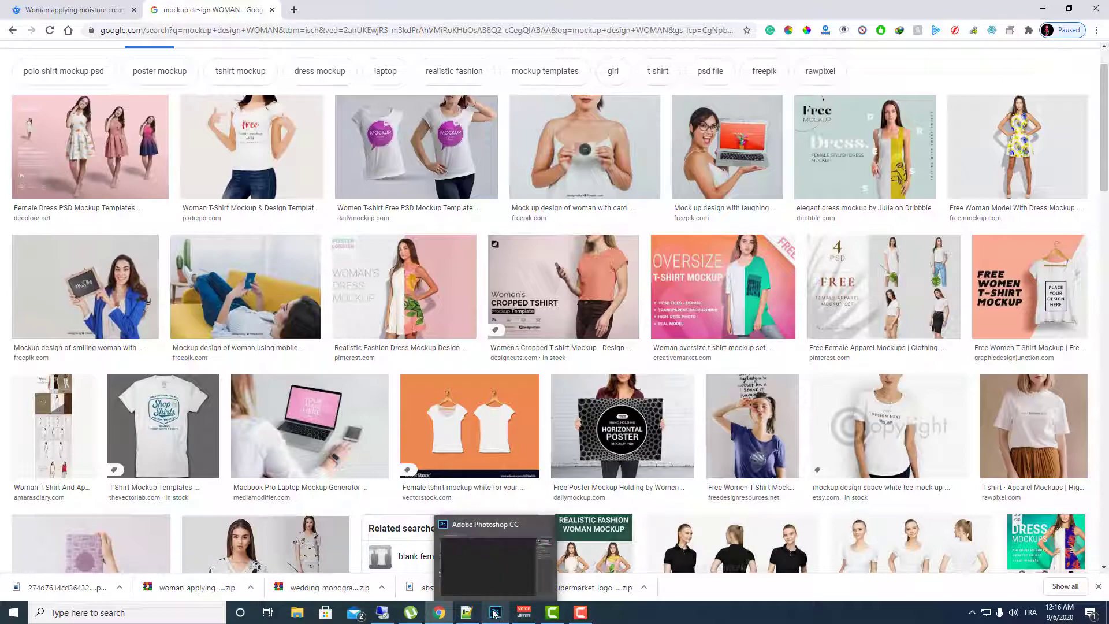
left_click(490, 578)
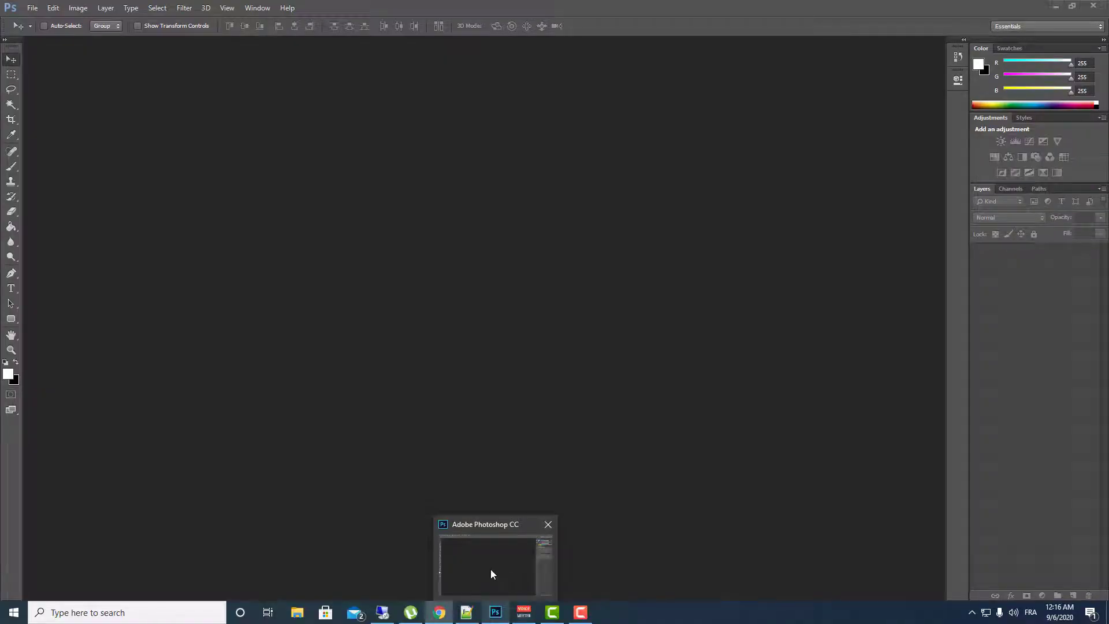
key("alt+Tab")
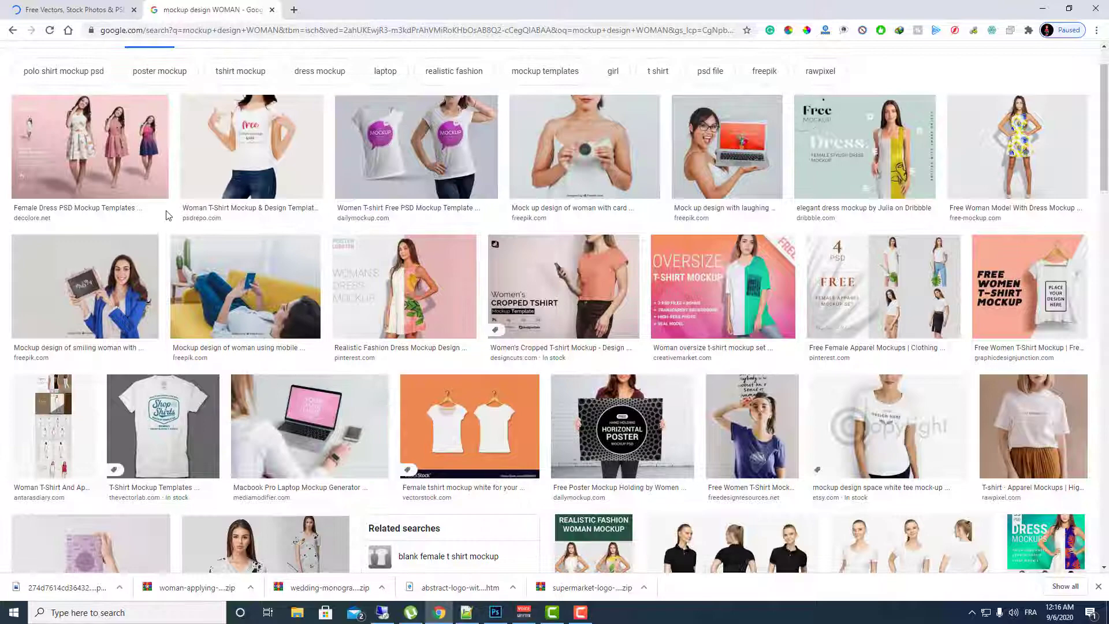
left_click(81, 6)
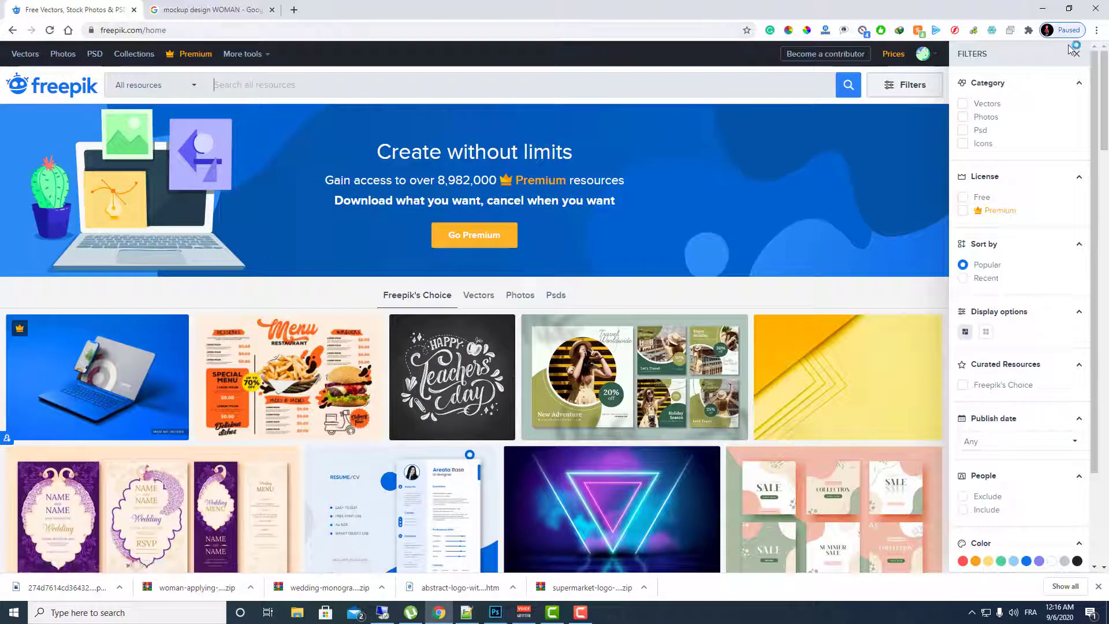
left_click(1077, 56)
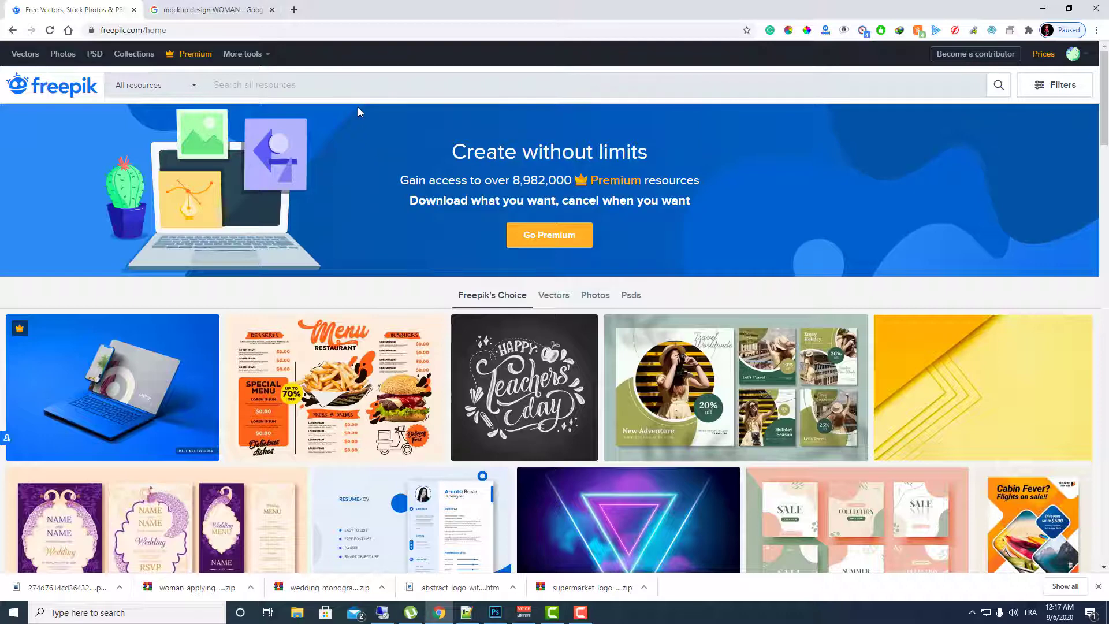
- Search Freepik for 'CREAM WOMEN' and filter to free PSD files, leaving 11 results
left_click(314, 85)
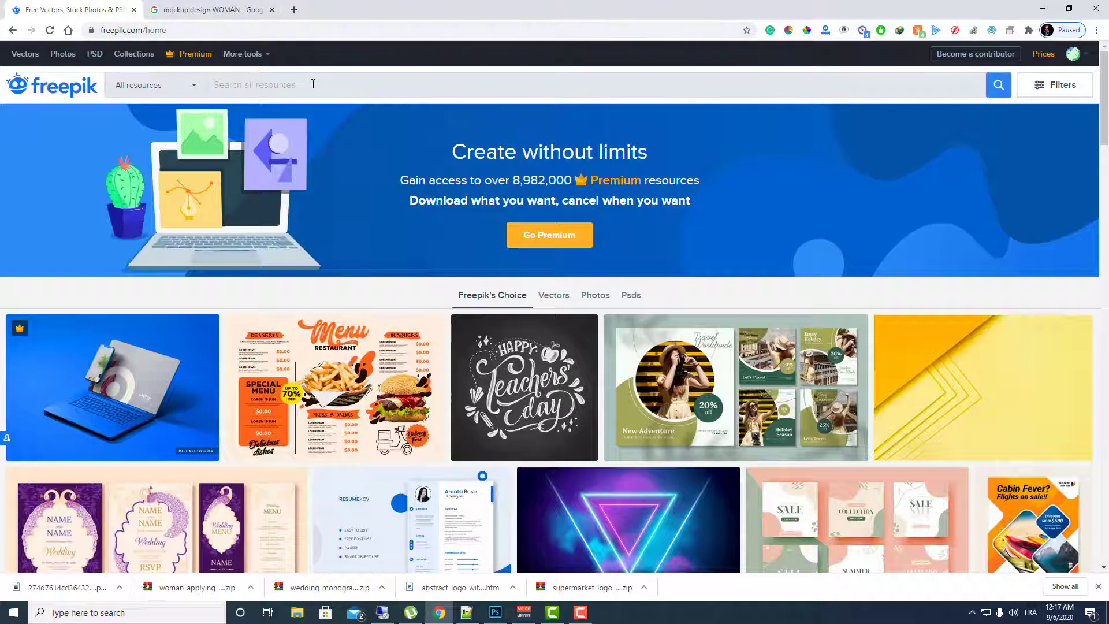
type("CREAM ")
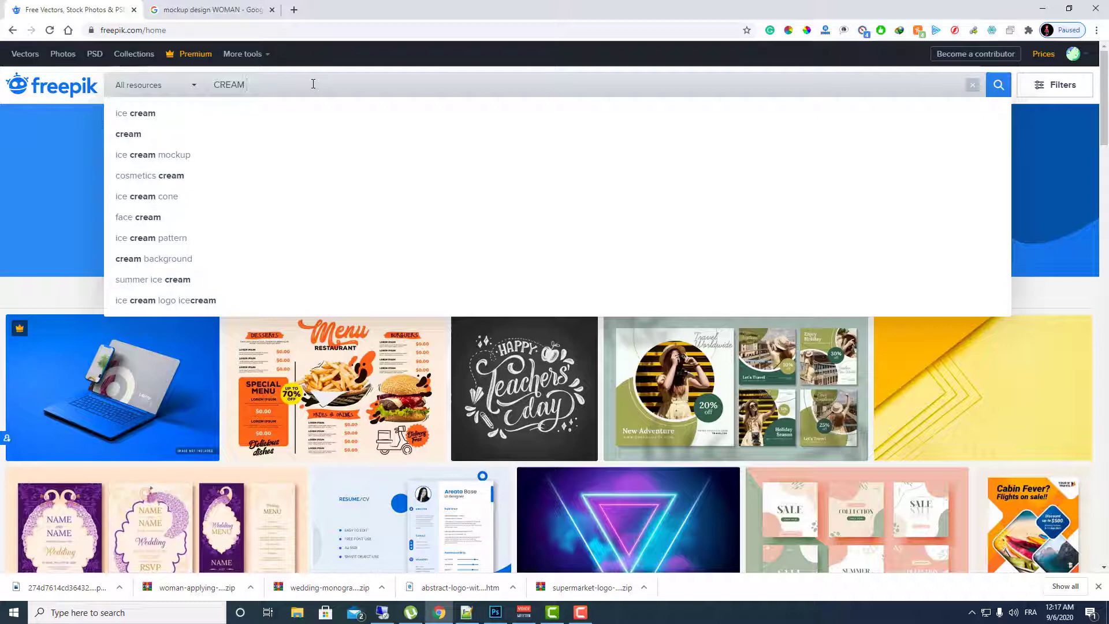
type("WOMEN")
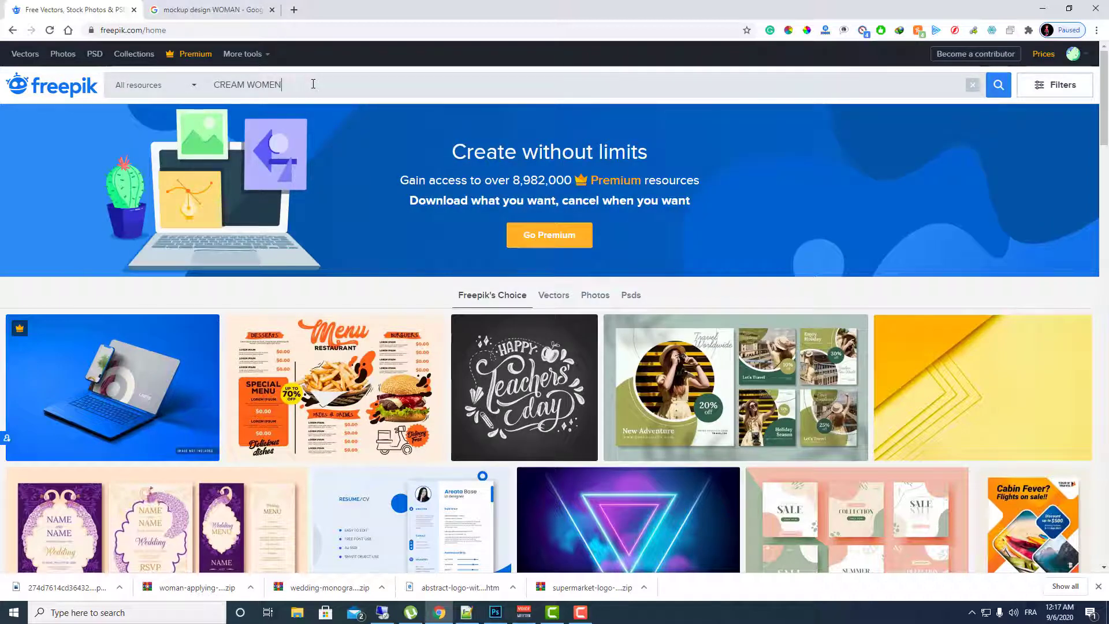
key("Return")
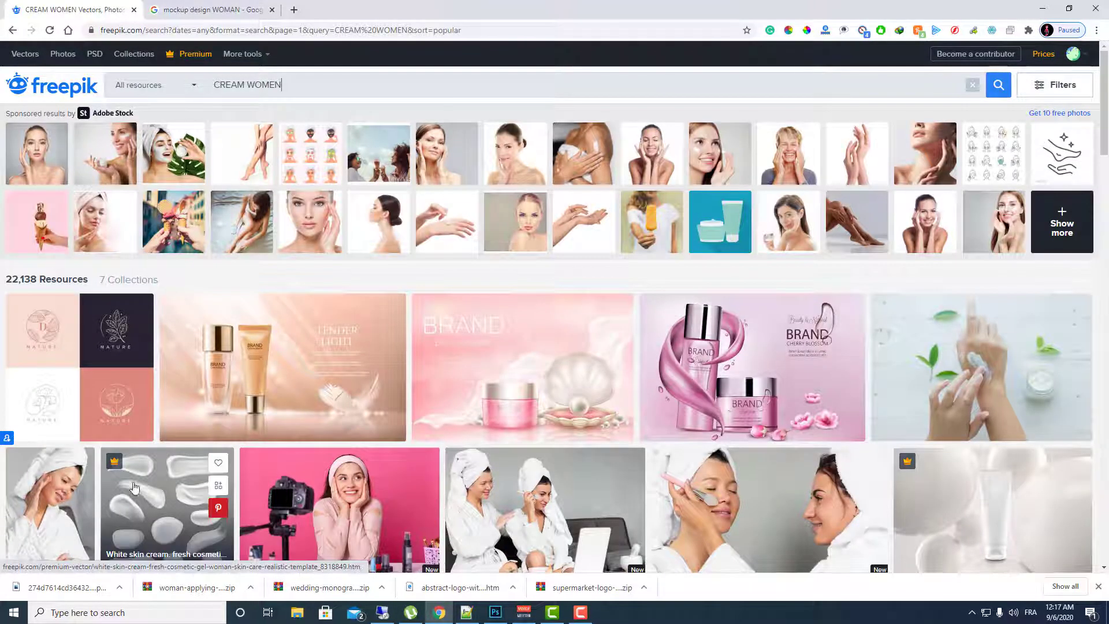
left_click(1040, 93)
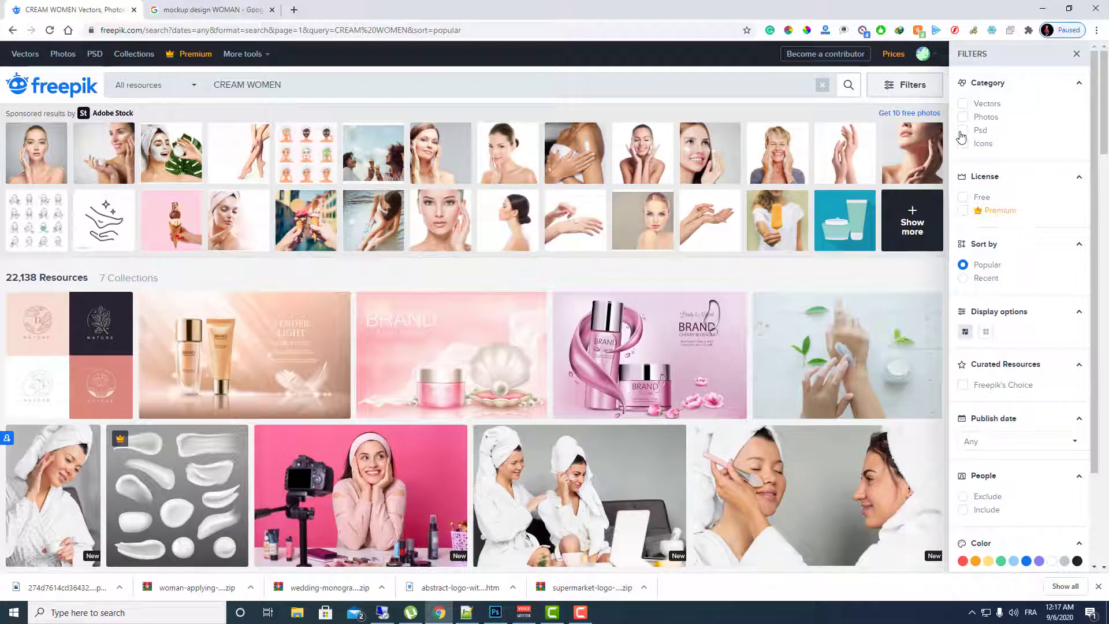
left_click(964, 200)
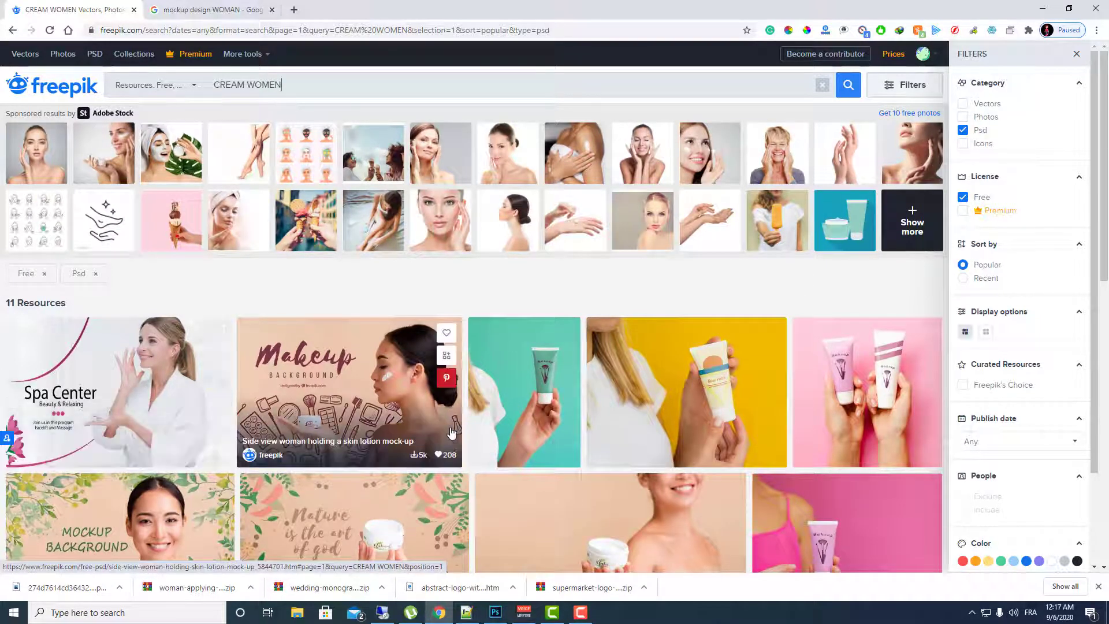
scroll(405, 445, "down", 3)
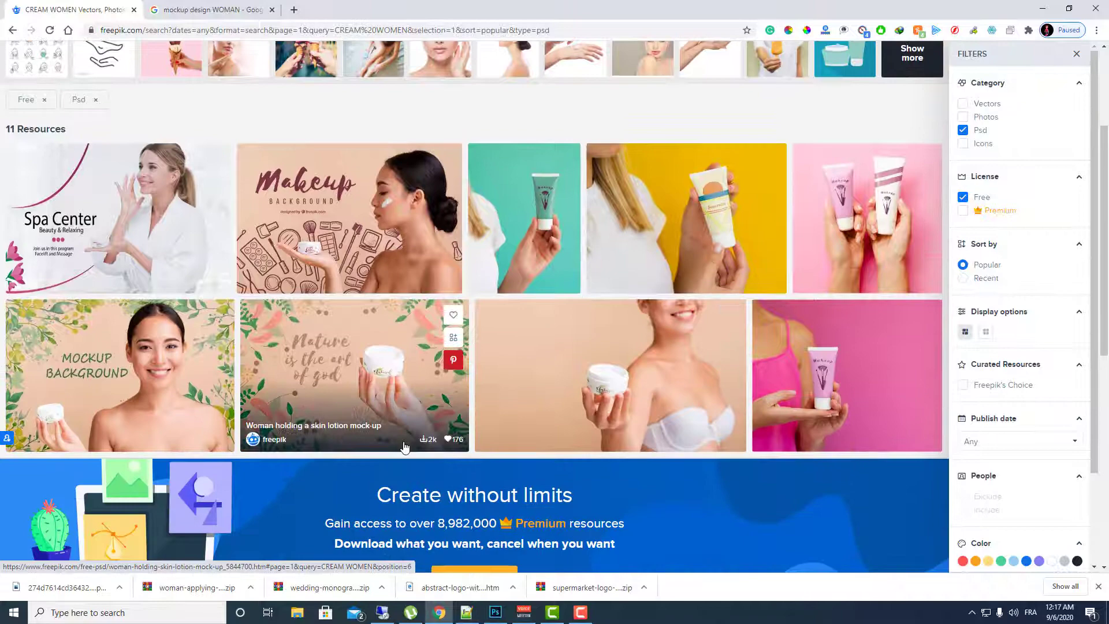
scroll(404, 446, "down", 3)
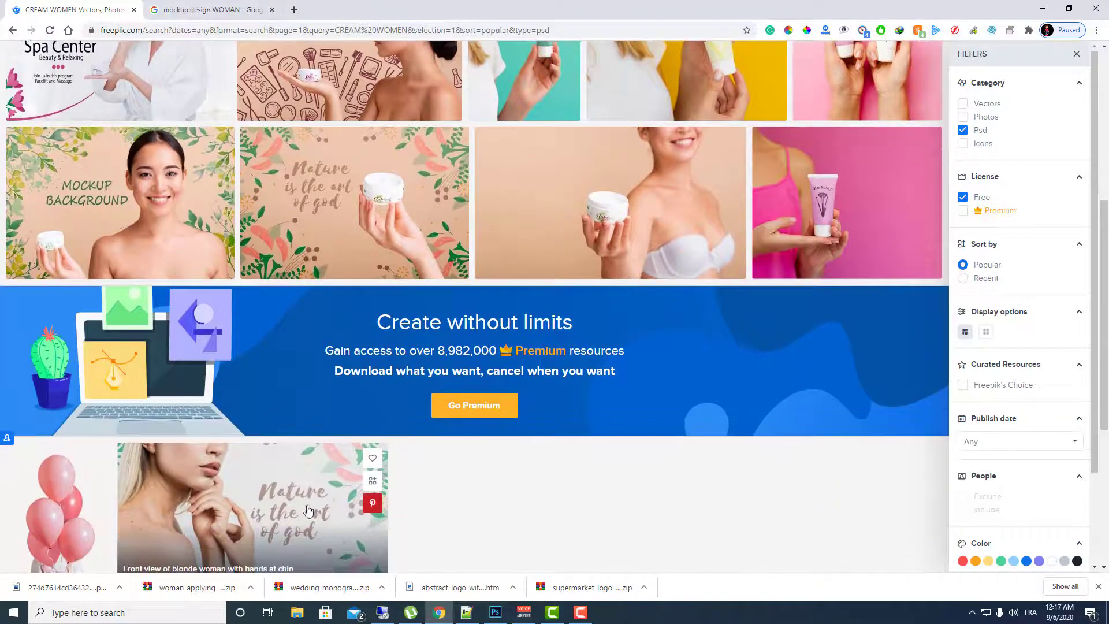
scroll(308, 511, "up", 5)
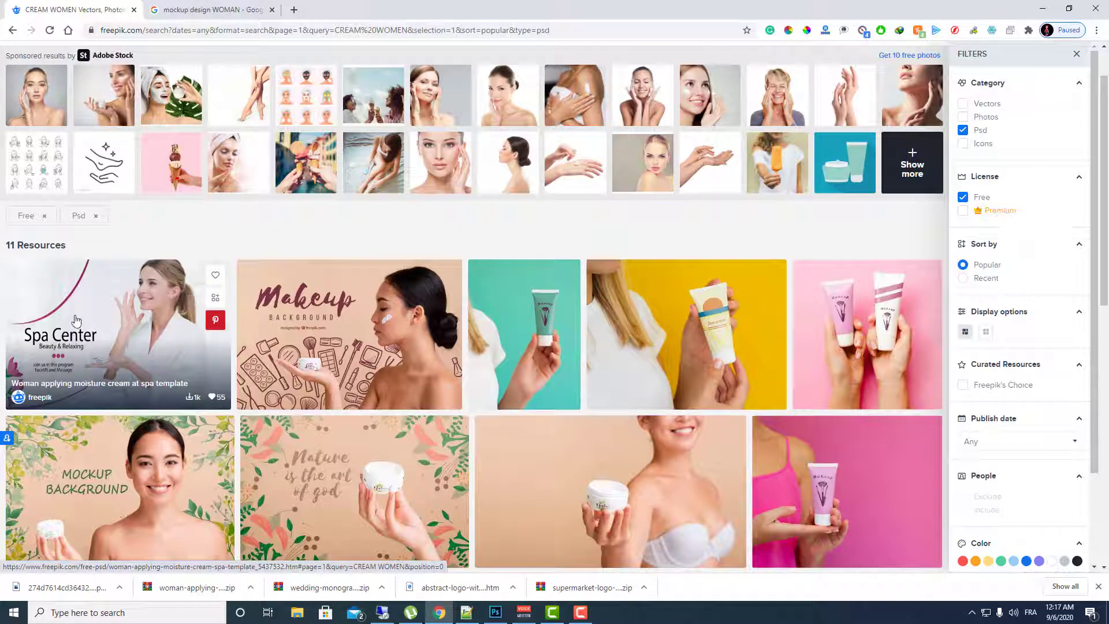
- Open the Spa Center template and choose its free download with attribution
left_click(91, 311)
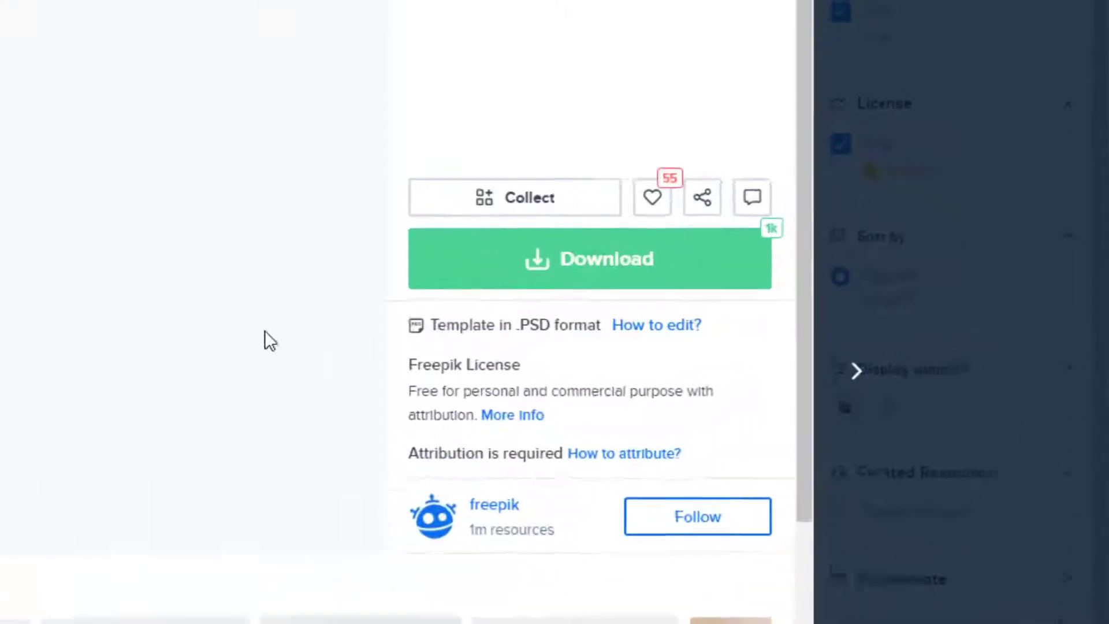
left_click(584, 284)
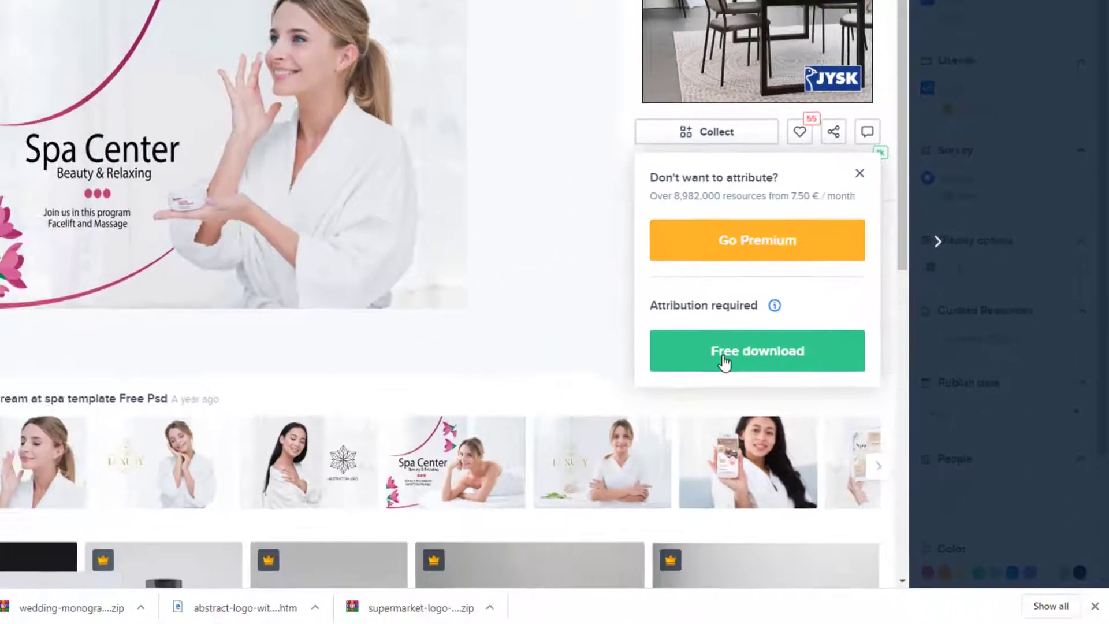
left_click(724, 362)
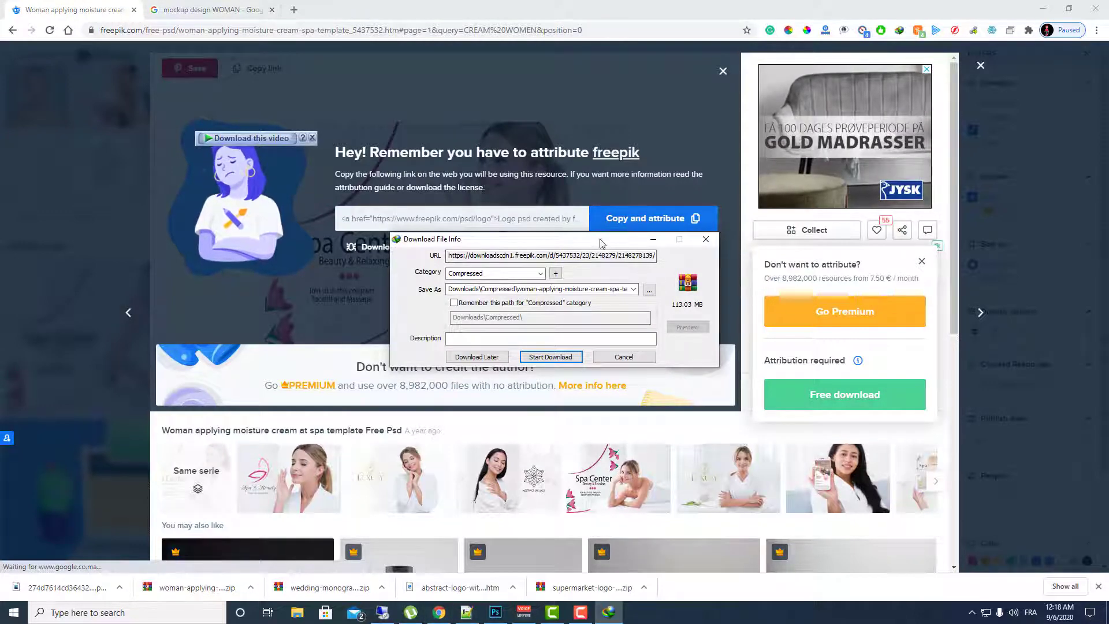
- Set the zip's save location to the Documents folder and start the download
left_click_drag(601, 243, 441, 241)
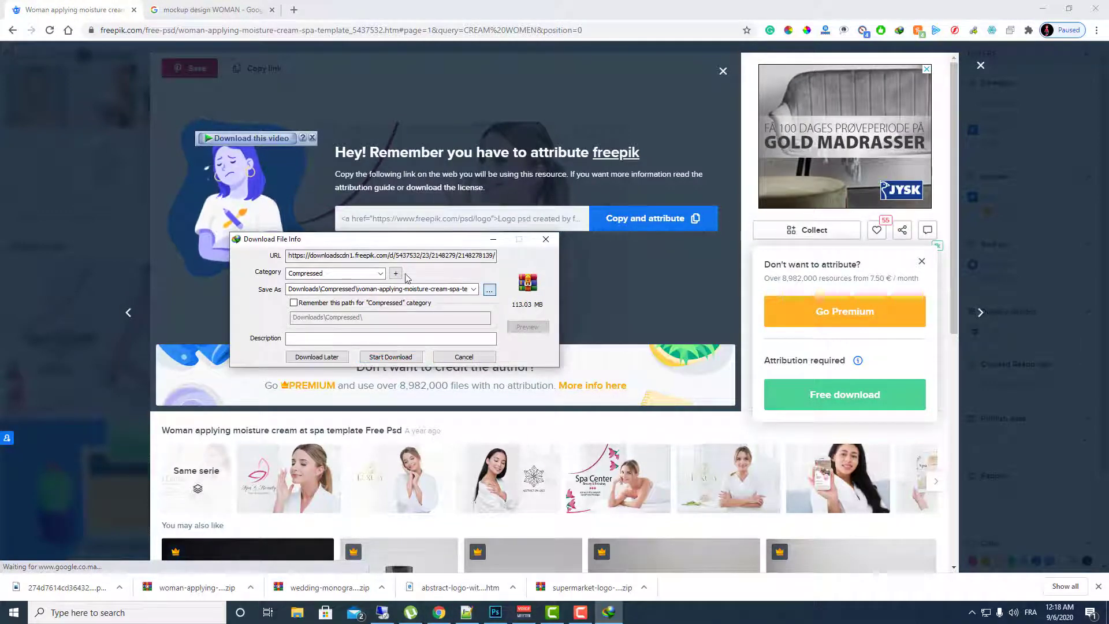
left_click(489, 290)
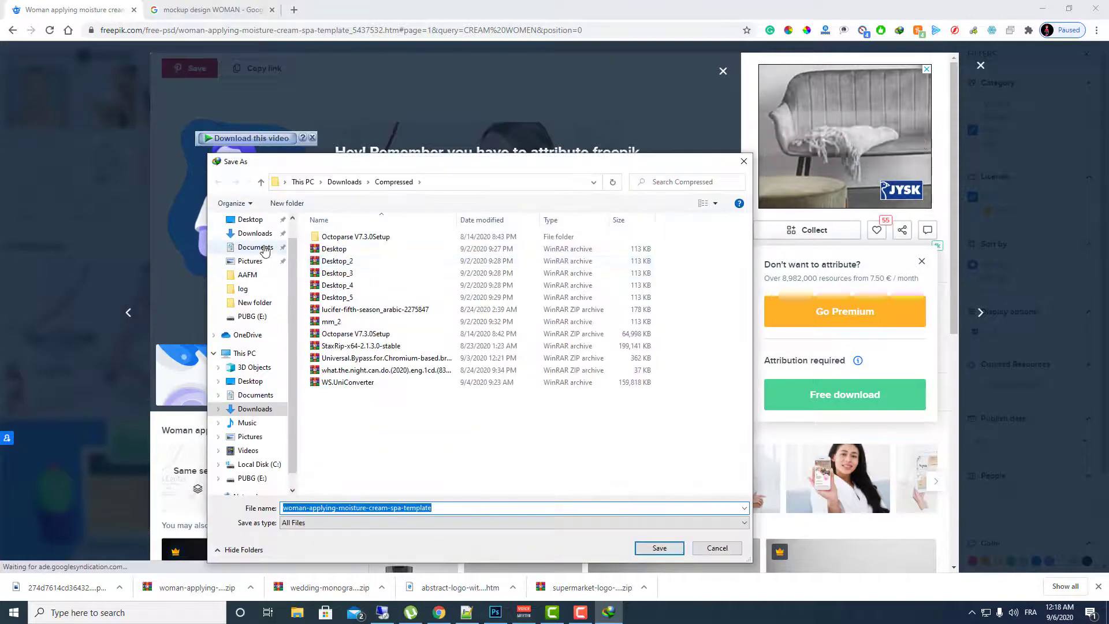
left_click(255, 247)
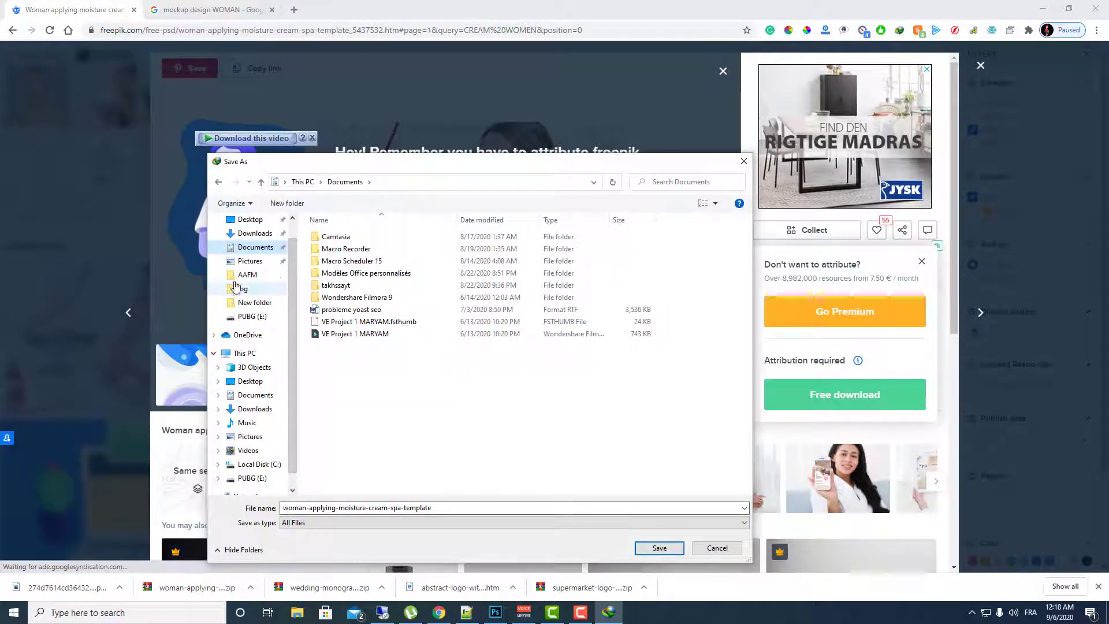
left_click(662, 551)
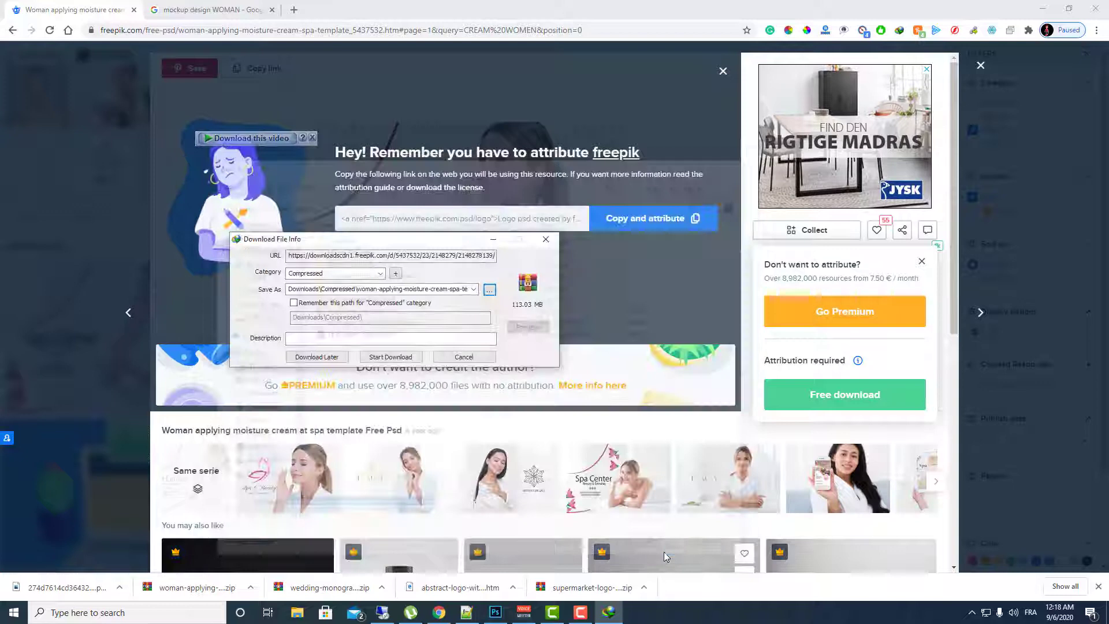
left_click(391, 356)
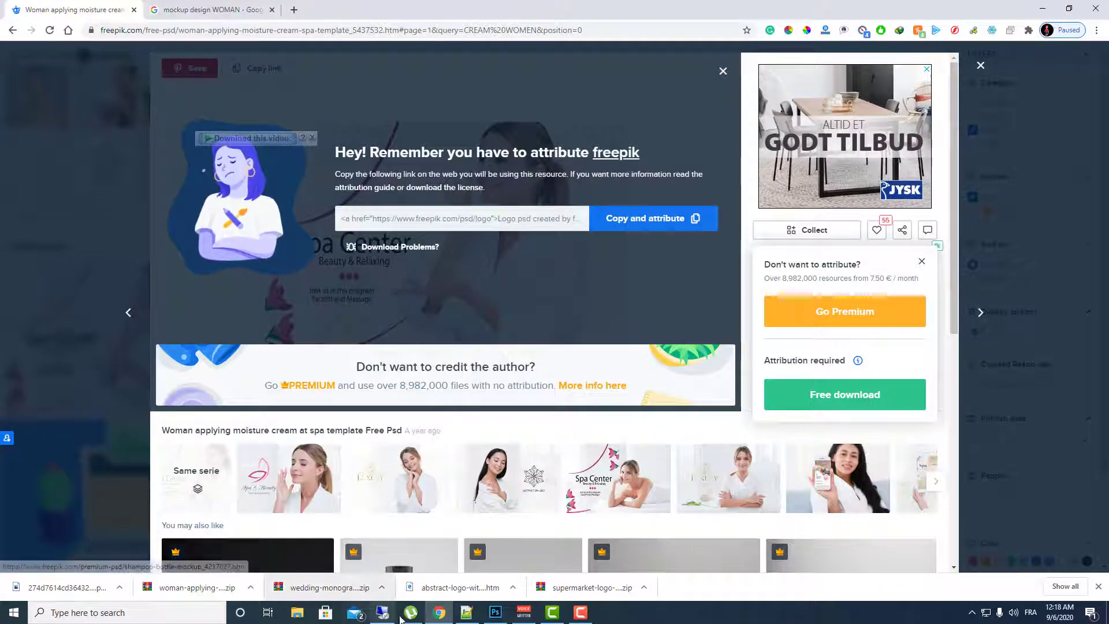
- Show the Documents folder in File Explorer with the name column widened
left_click(298, 614)
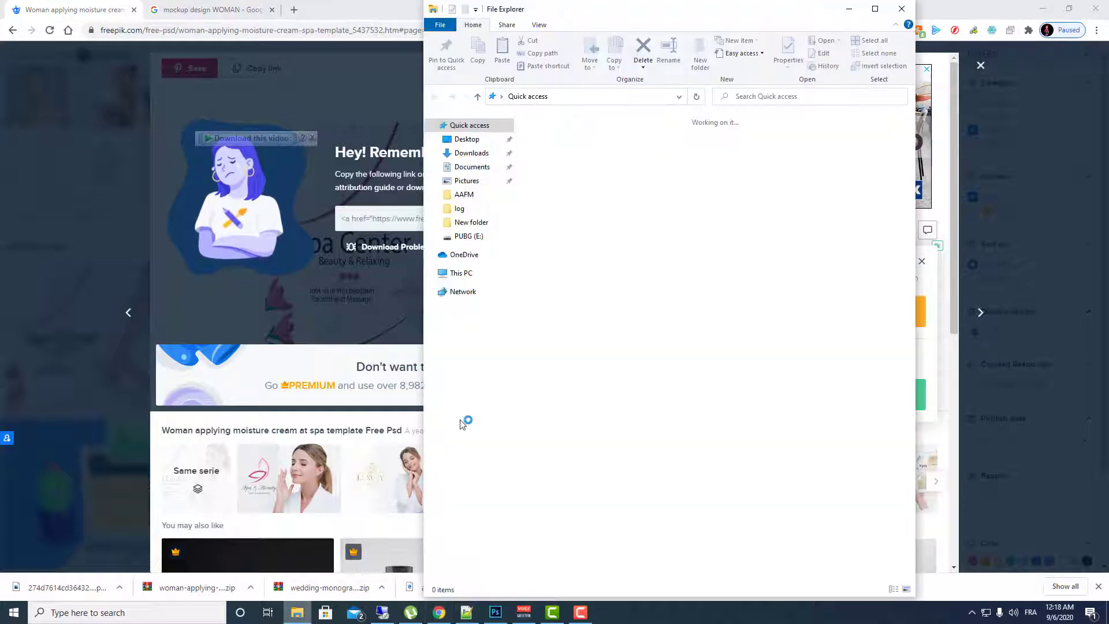
left_click(471, 167)
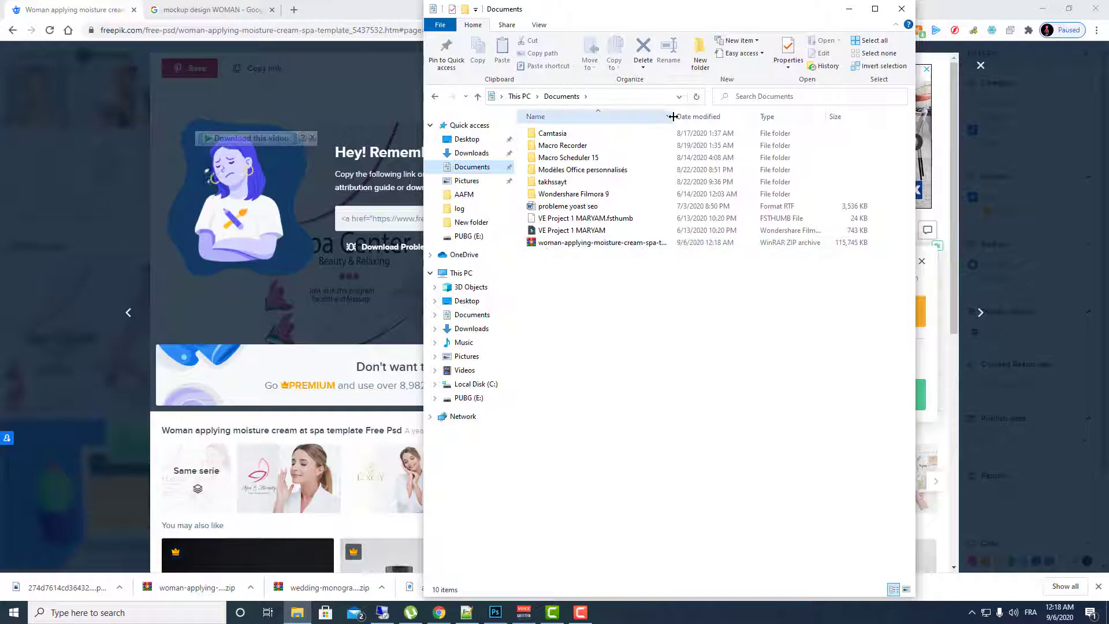
left_click_drag(673, 117, 754, 116)
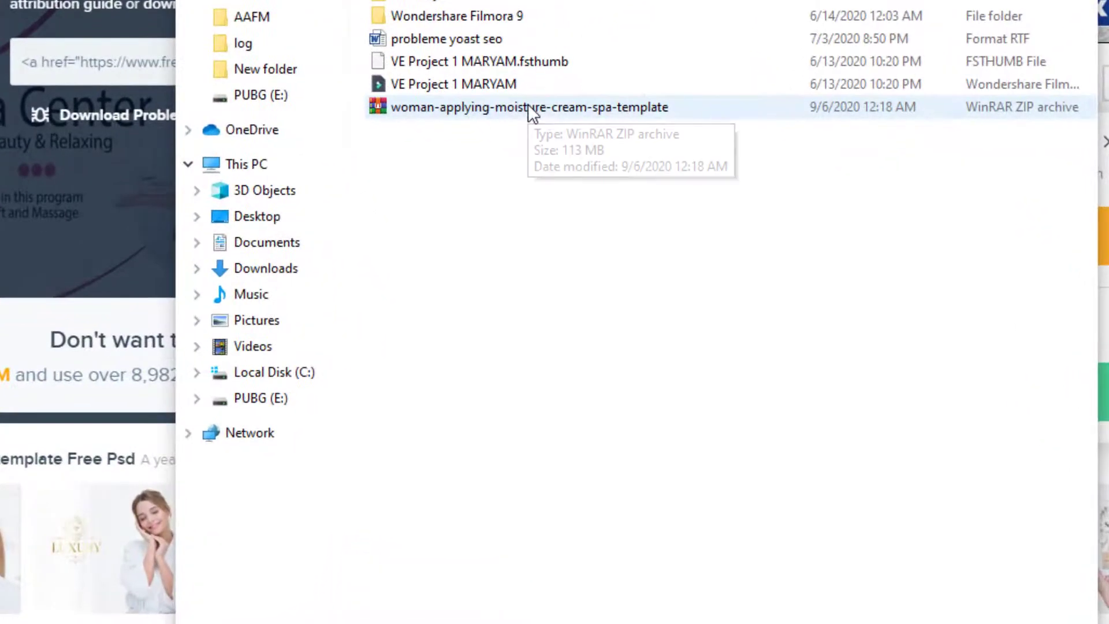
- Extract the zip to woman-applying-moisture-cream-spa-template\ and open that folder, showing 2828545.psd
left_click(494, 104)
right_click(494, 104)
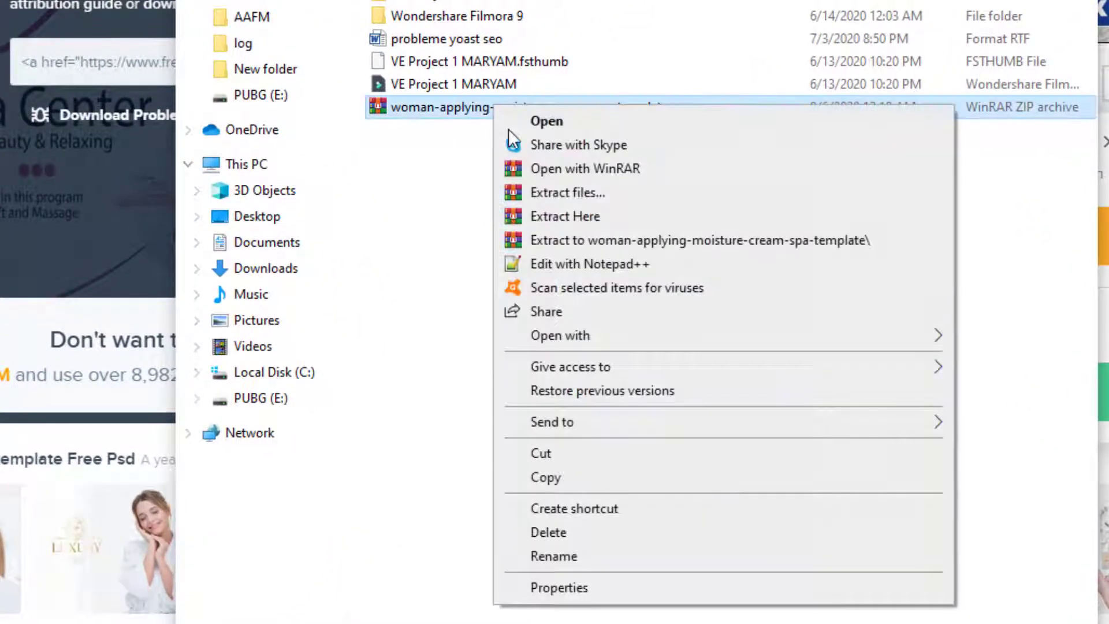
left_click(543, 241)
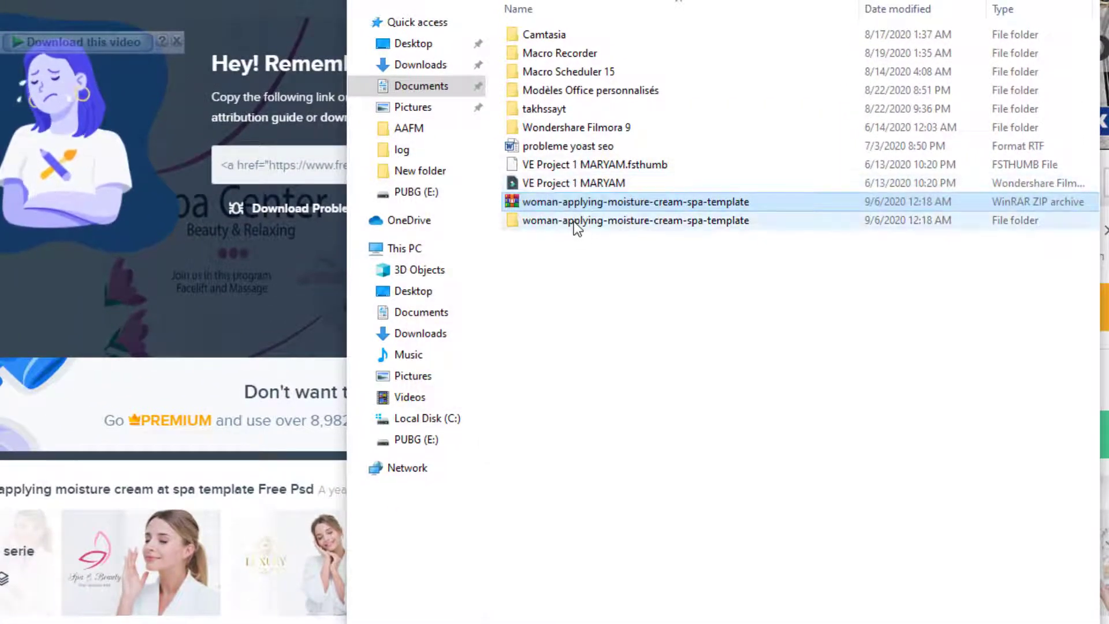
double_click(573, 220)
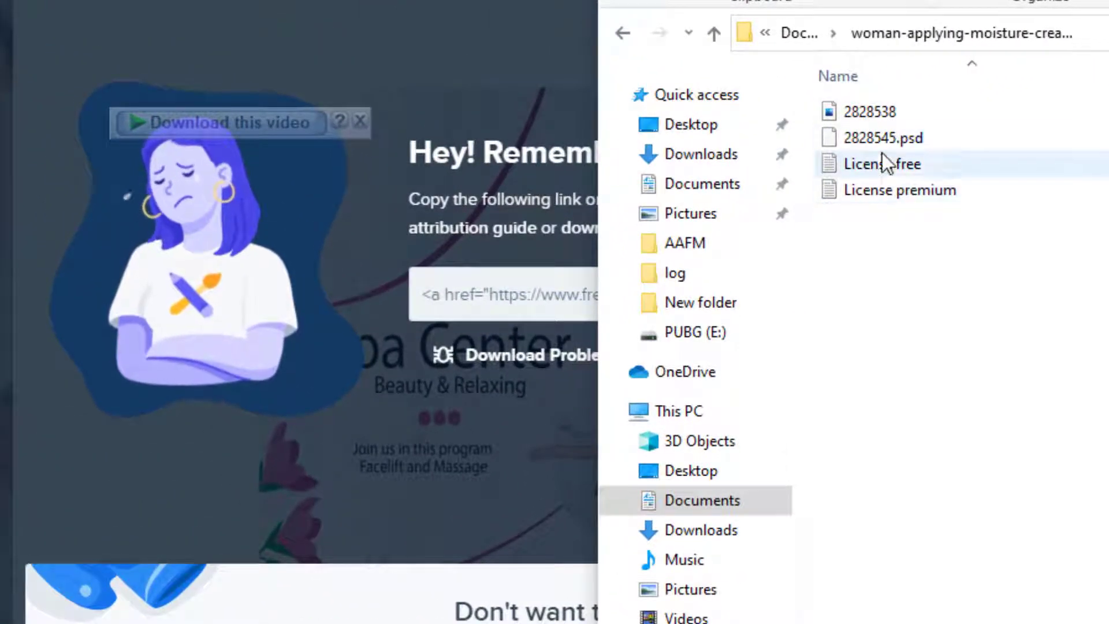
left_click_drag(899, 137, 811, 623)
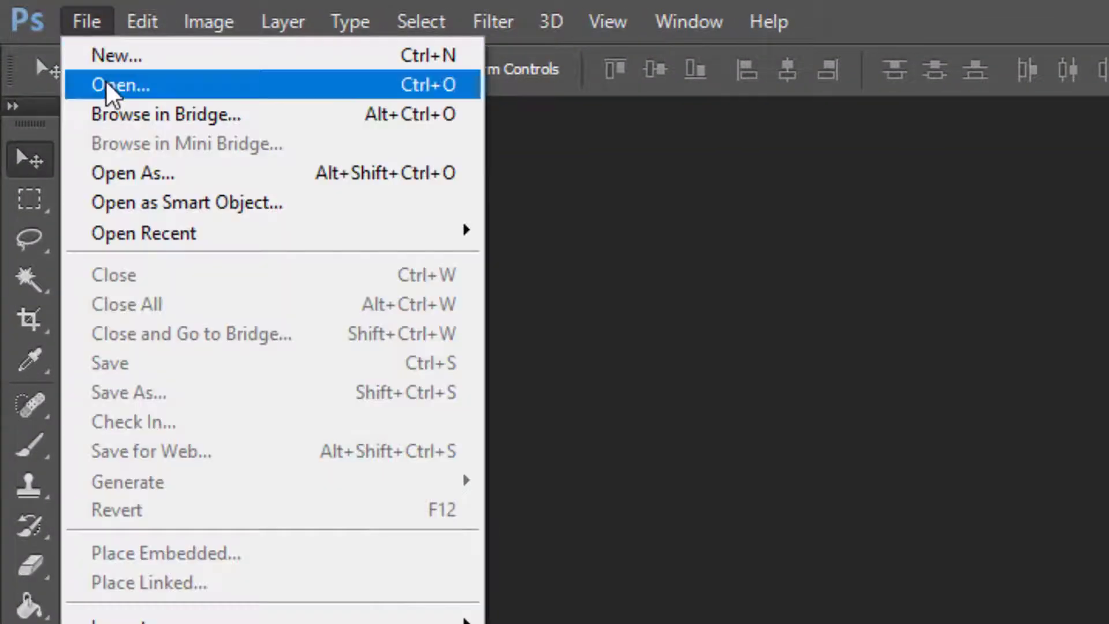
- Open 2828545.psd from Documents > woman-applying-moisture-cream-spa-template
left_click(151, 85)
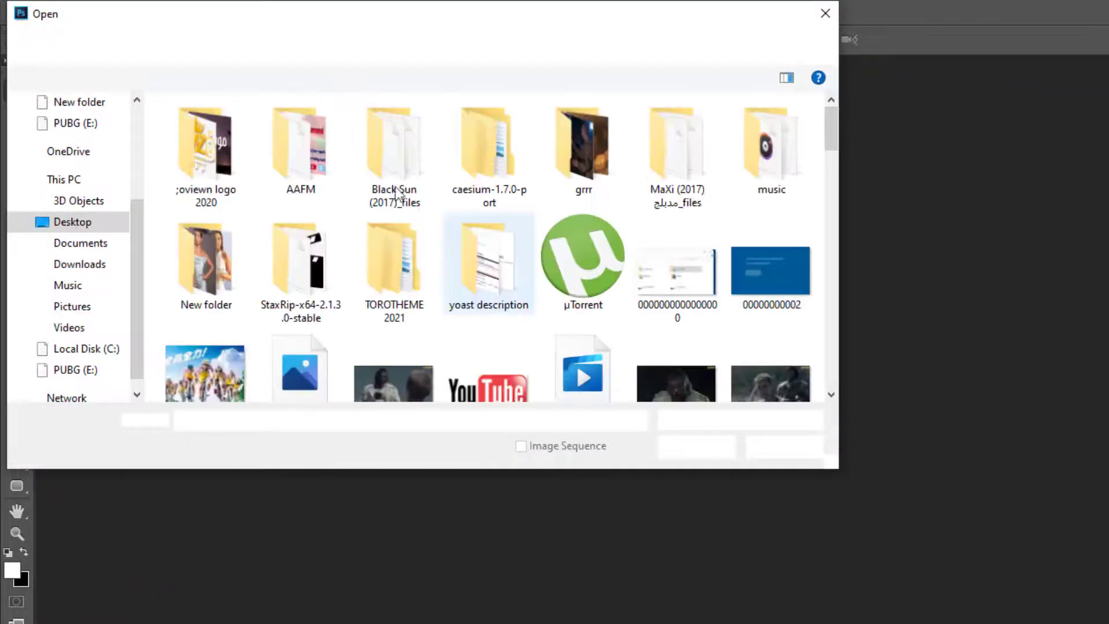
left_click(88, 248)
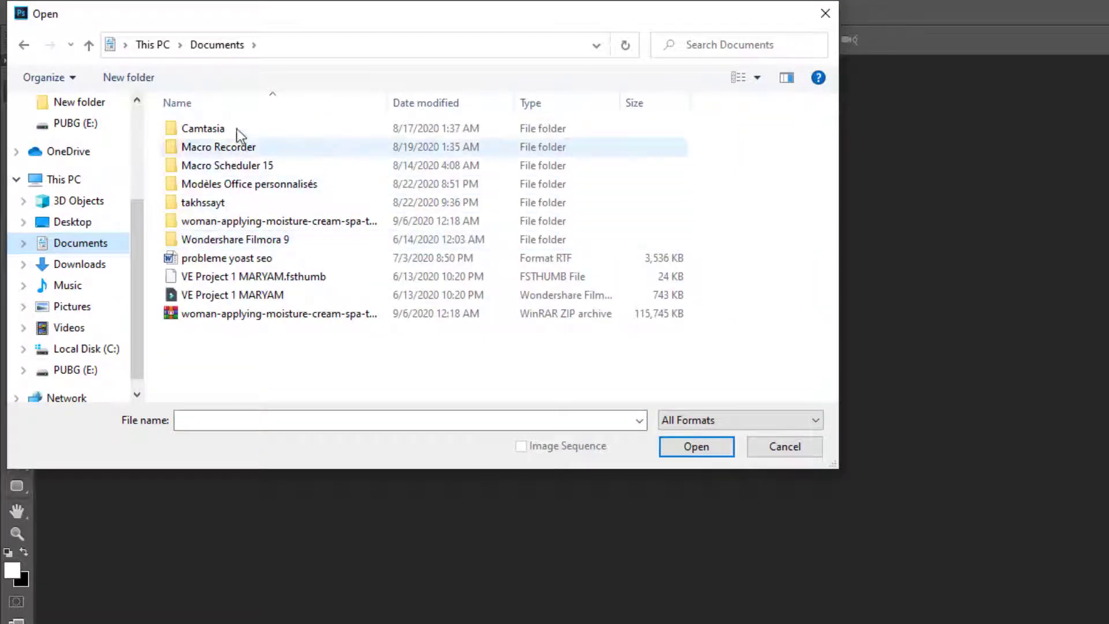
double_click(226, 224)
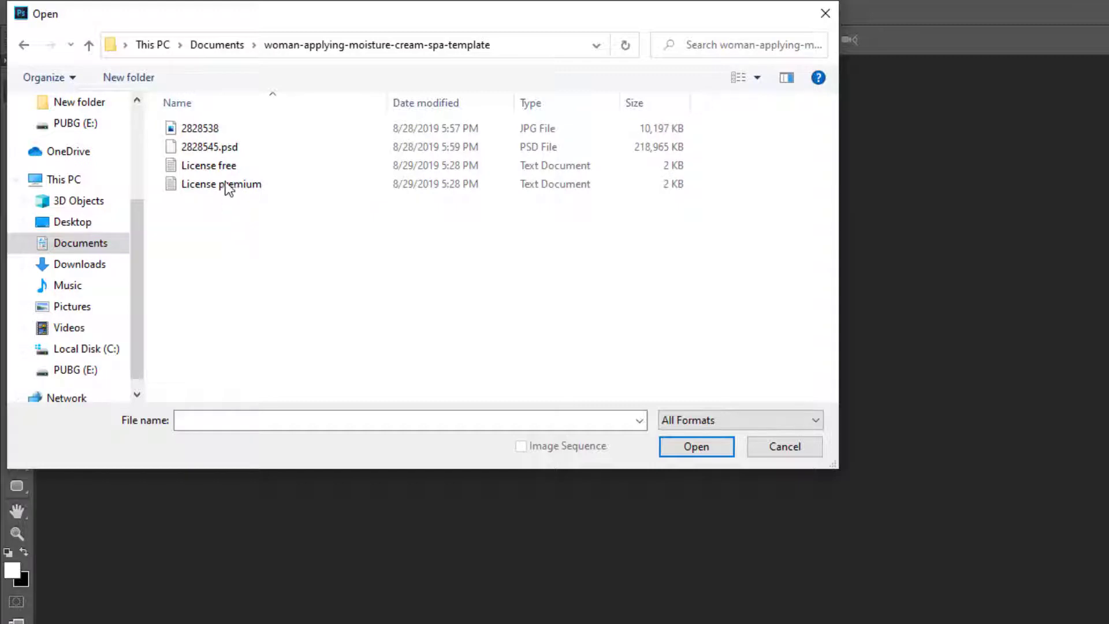
double_click(225, 148)
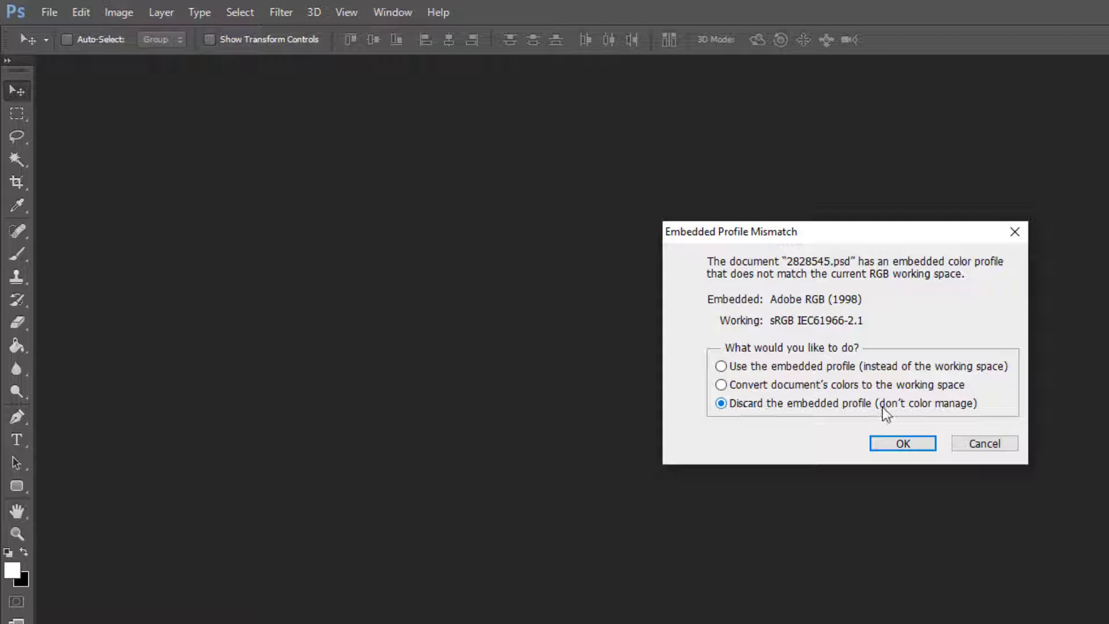
- Open the mockup discarding its embedded profile, inspect the copy-space design, then hide its group
left_click(880, 447)
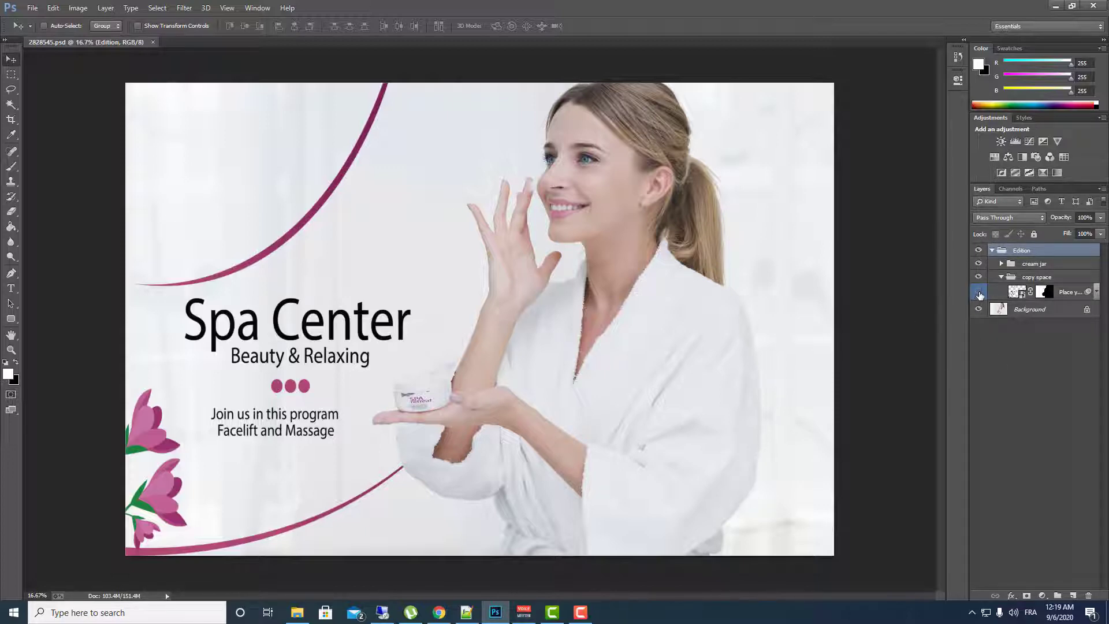
left_click(979, 293)
left_click(979, 292)
left_click(979, 292)
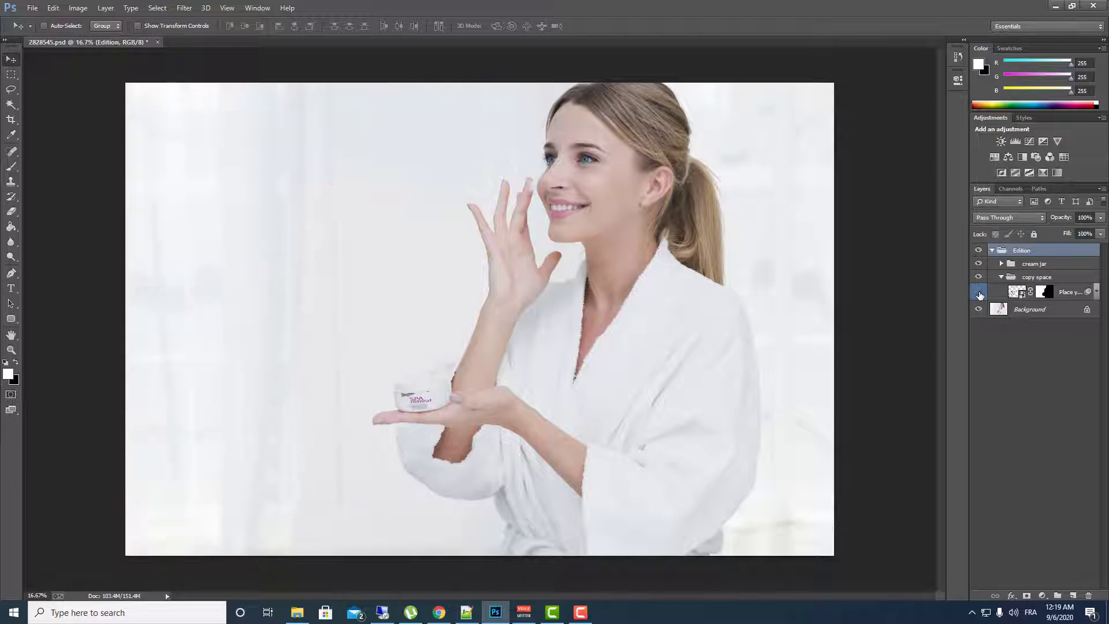
left_click(979, 292)
left_click(978, 292)
left_click(978, 292)
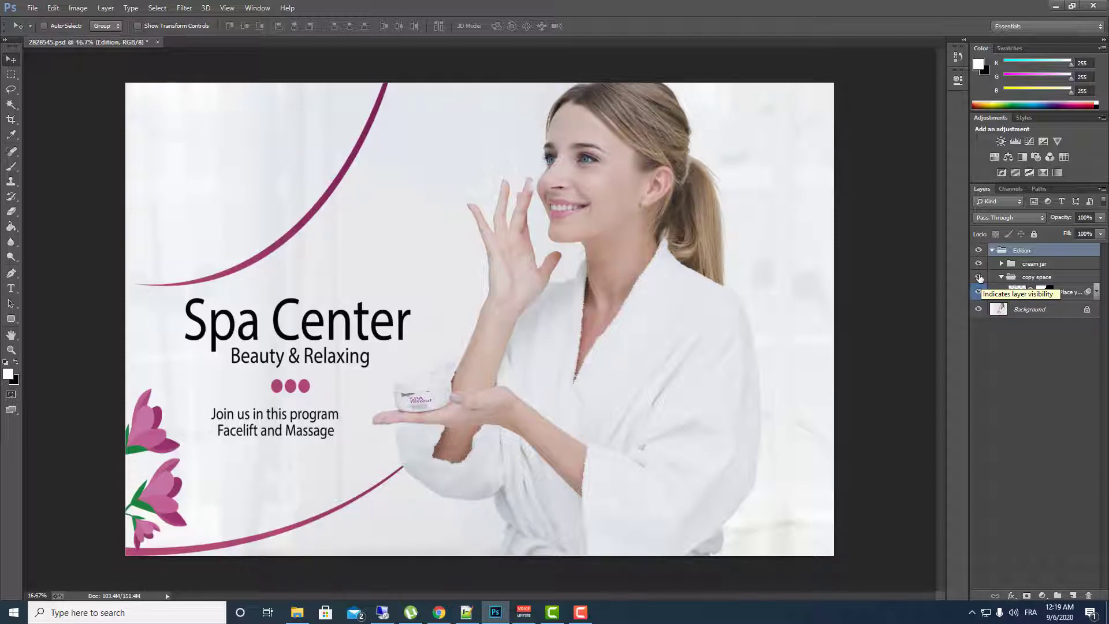
left_click(979, 278)
- Restore the copy space, compare the jar's SPA label on and off, and expand the cream jar group
left_click(979, 278)
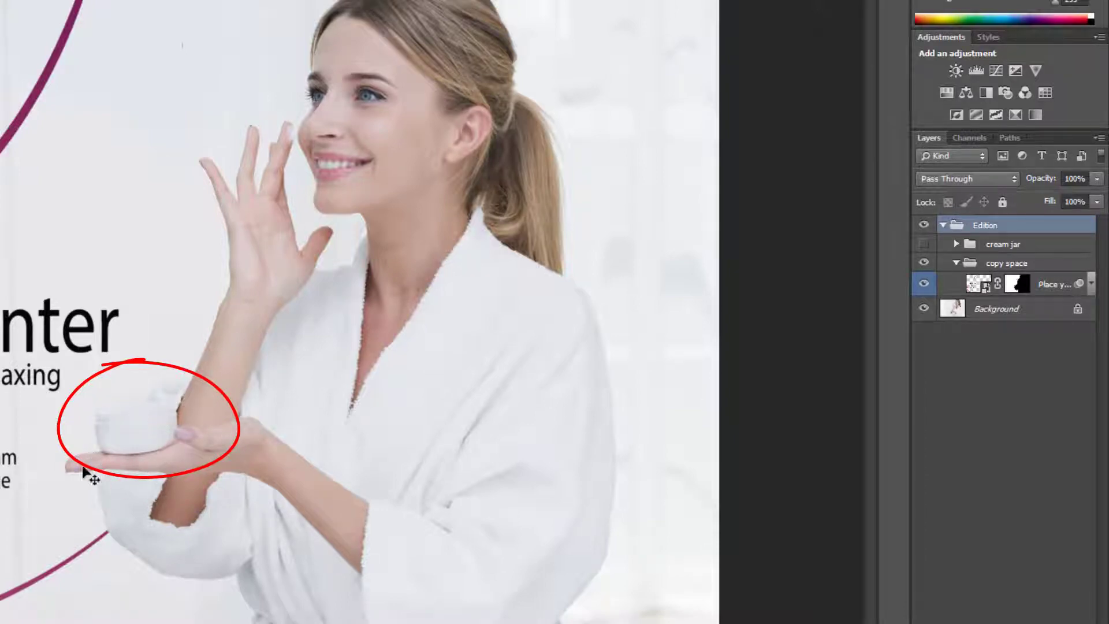
left_click(924, 245)
left_click(924, 245)
left_click(924, 245)
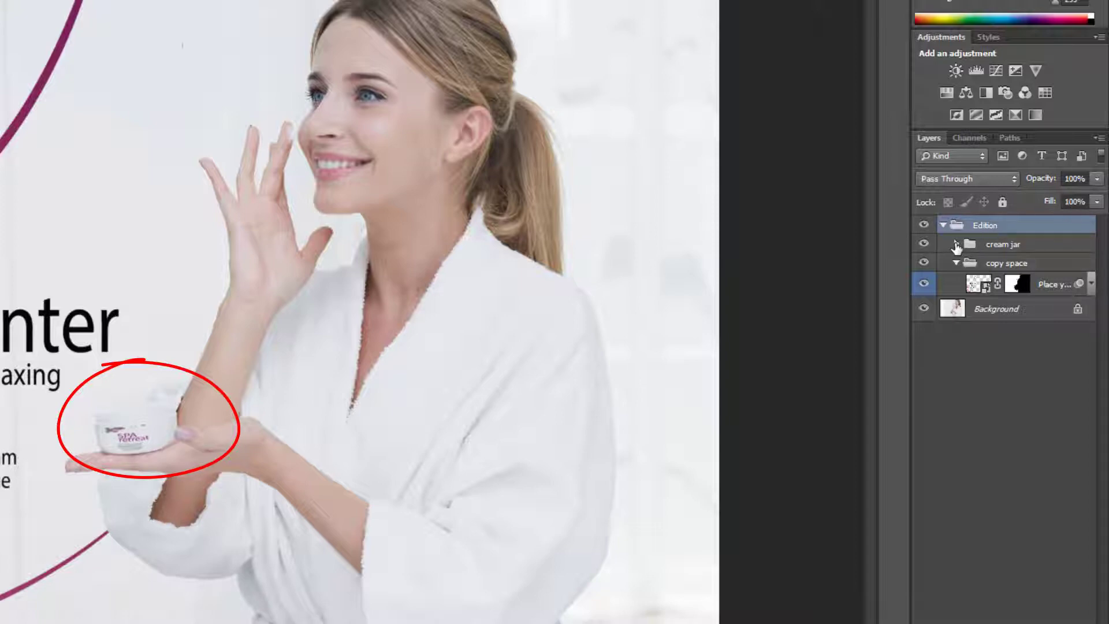
left_click(924, 244)
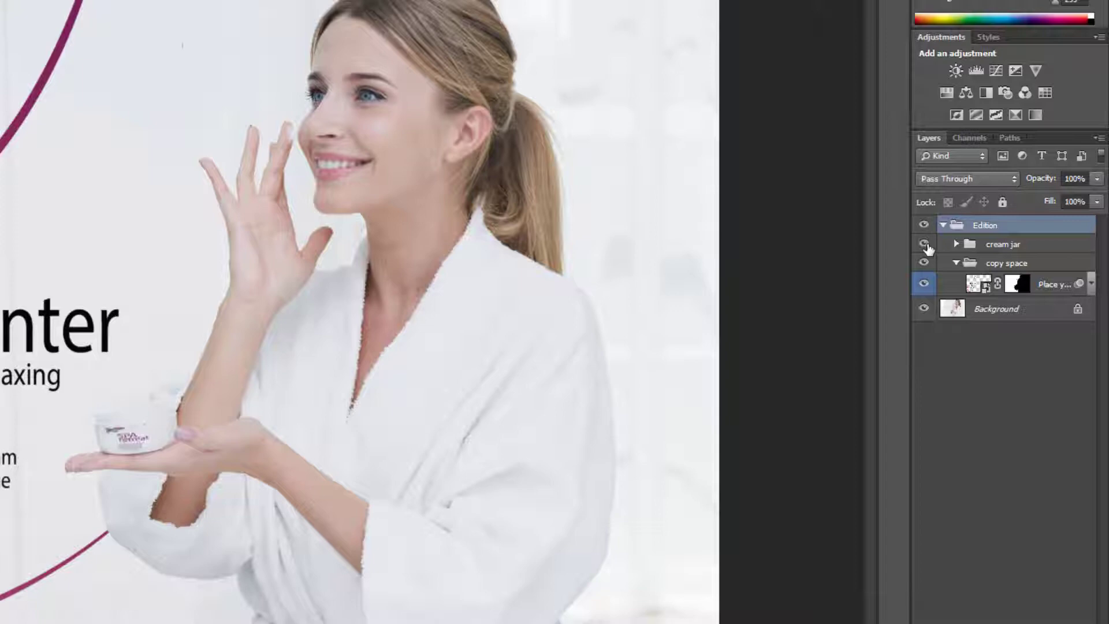
left_click(925, 245)
left_click(925, 245)
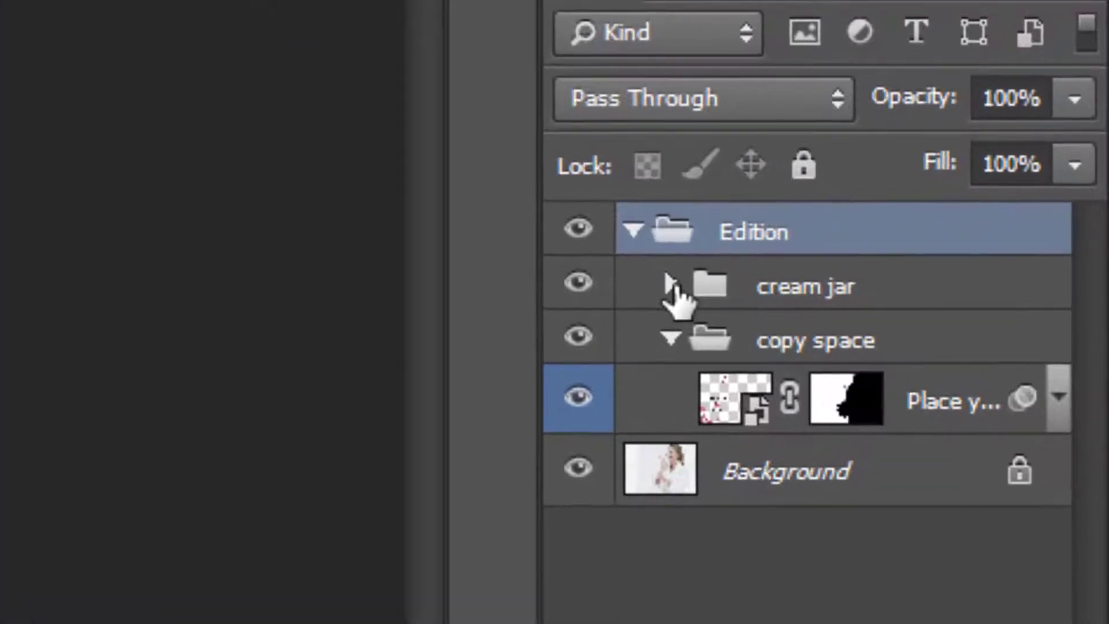
left_click(671, 284)
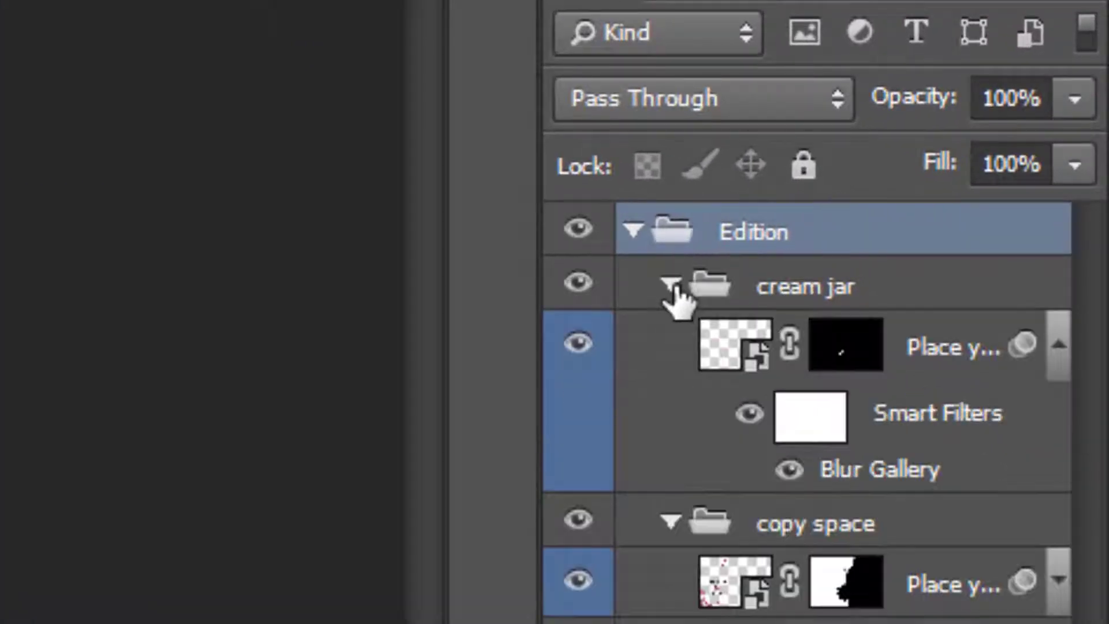
- Open the jar label smart object as Rectangle 11.psb, accepting the save notice and profile mismatch
double_click(743, 346)
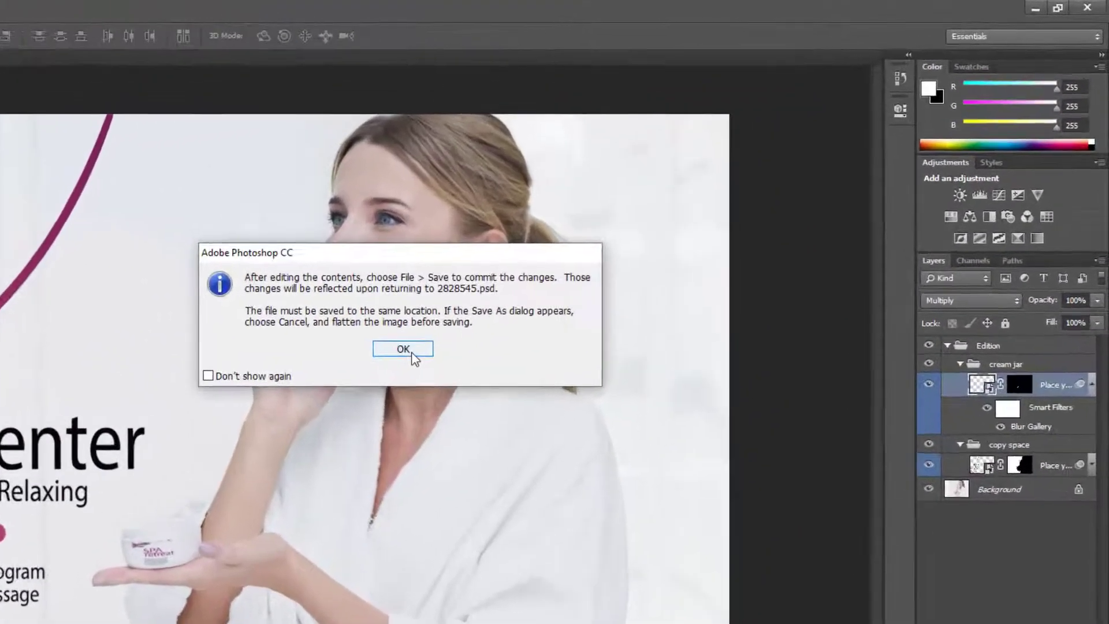
left_click(594, 253)
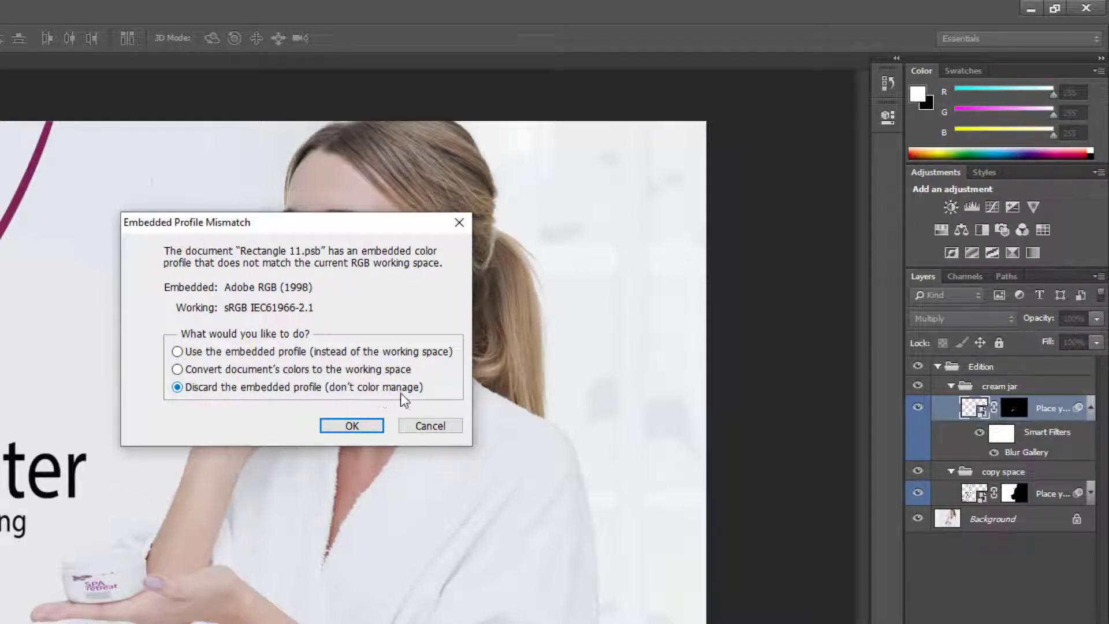
left_click(353, 424)
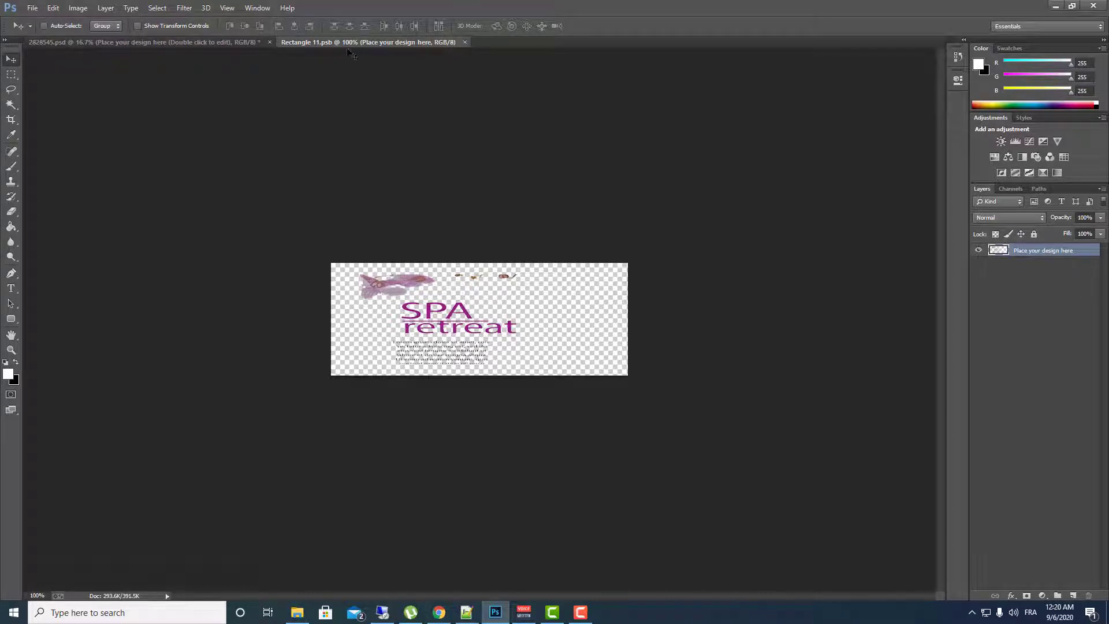
- Duplicate the SPA retreat artwork layer, hide the original and delete the copy, leaving a blank canvas
mouse_move(456, 346)
left_mouse_down()
mouse_move(439, 338)
mouse_move(463, 349)
left_mouse_up()
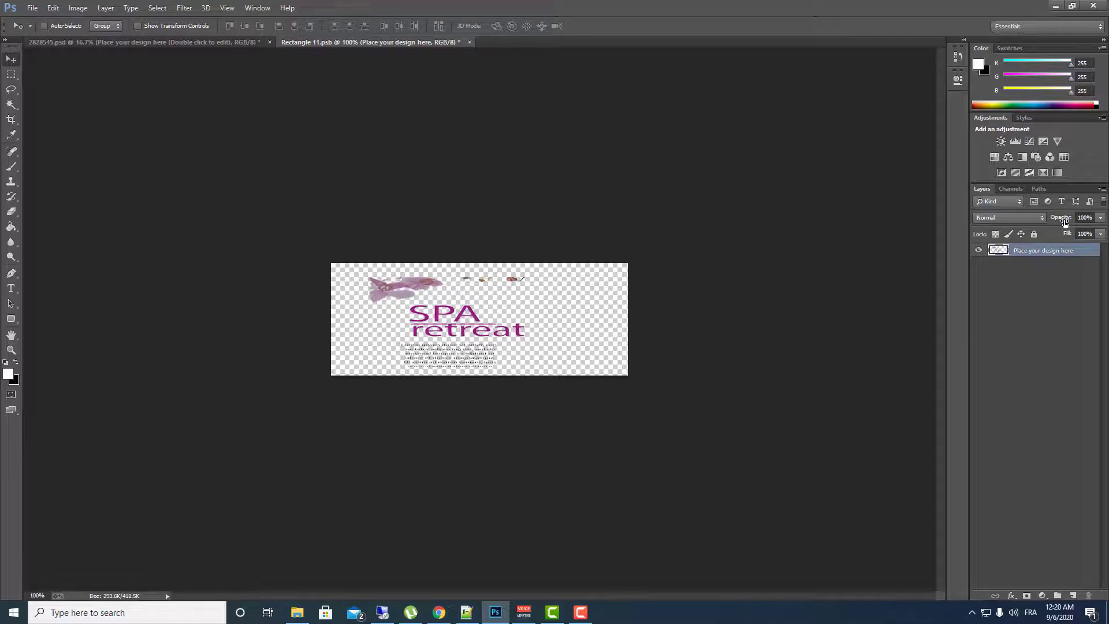
right_click(1034, 250)
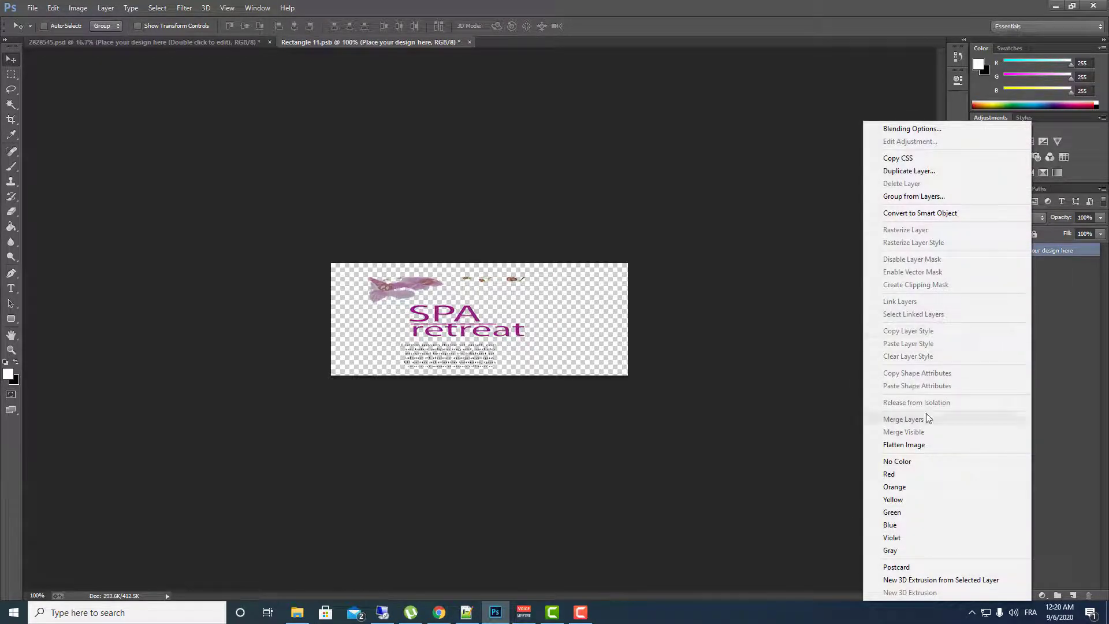
left_click(910, 171)
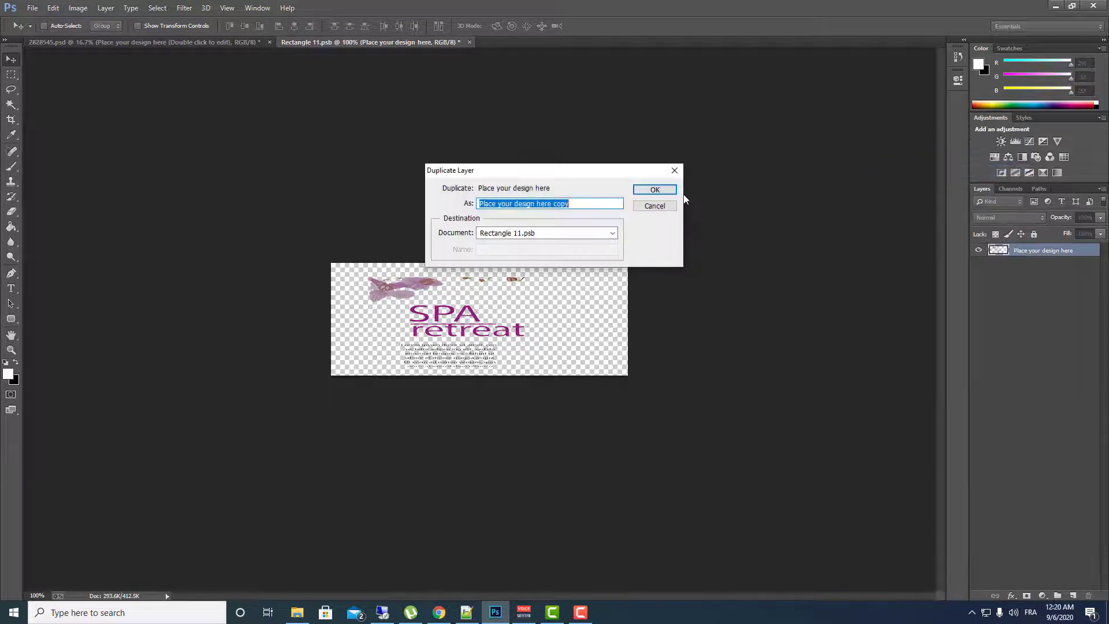
left_click(654, 190)
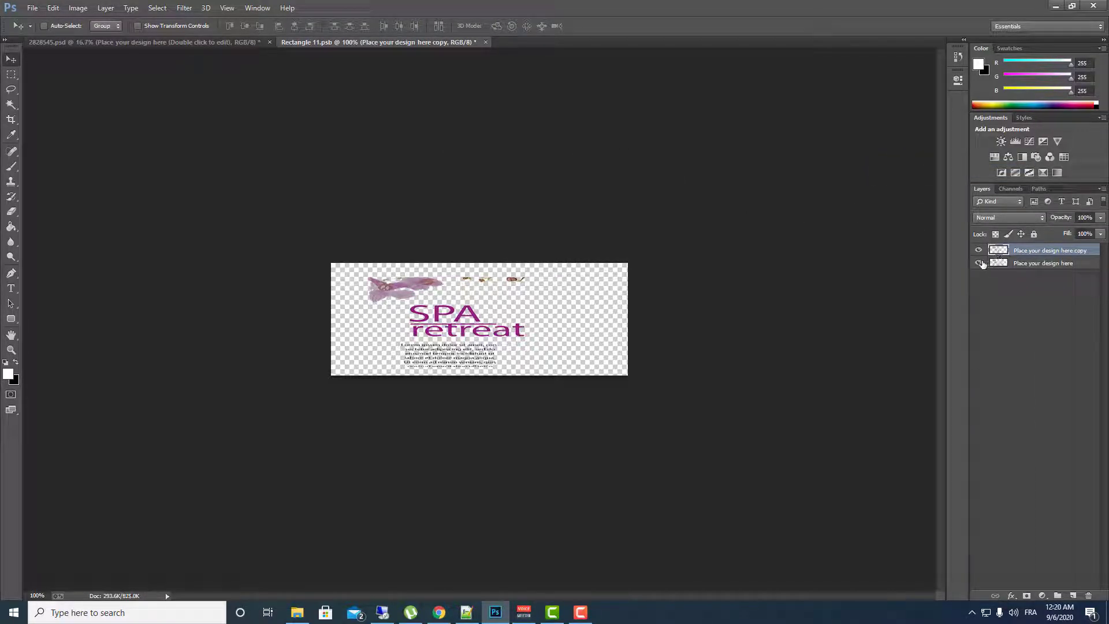
left_click(980, 263)
left_click_drag(511, 294, 543, 296)
key("Delete")
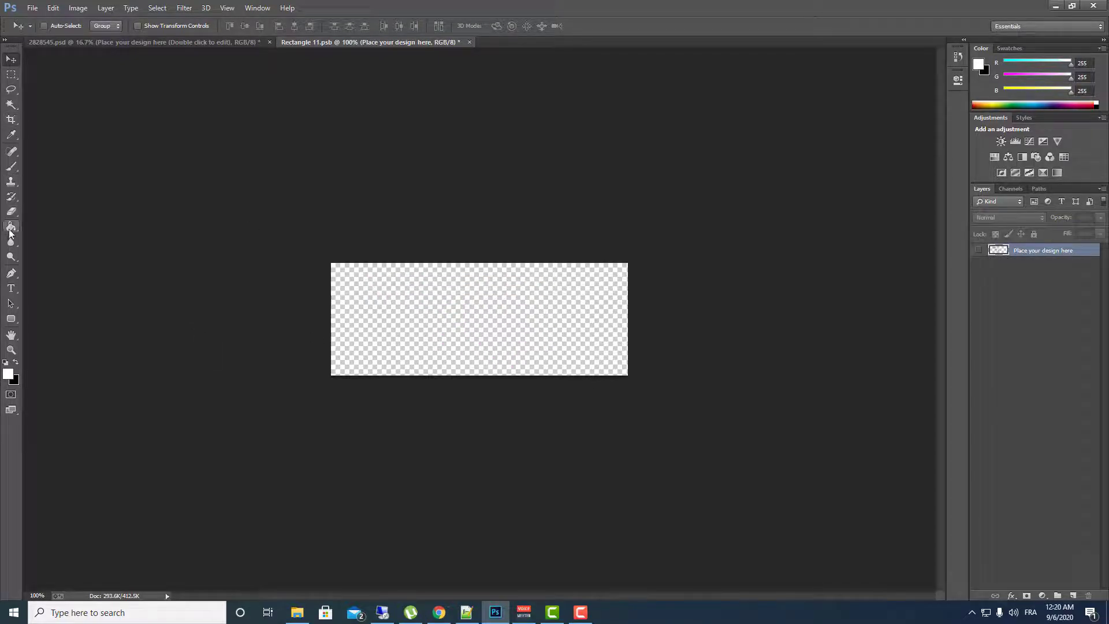
- Add the text 'FIX IT FREE' to the label and move it to the canvas centre
left_click(11, 289)
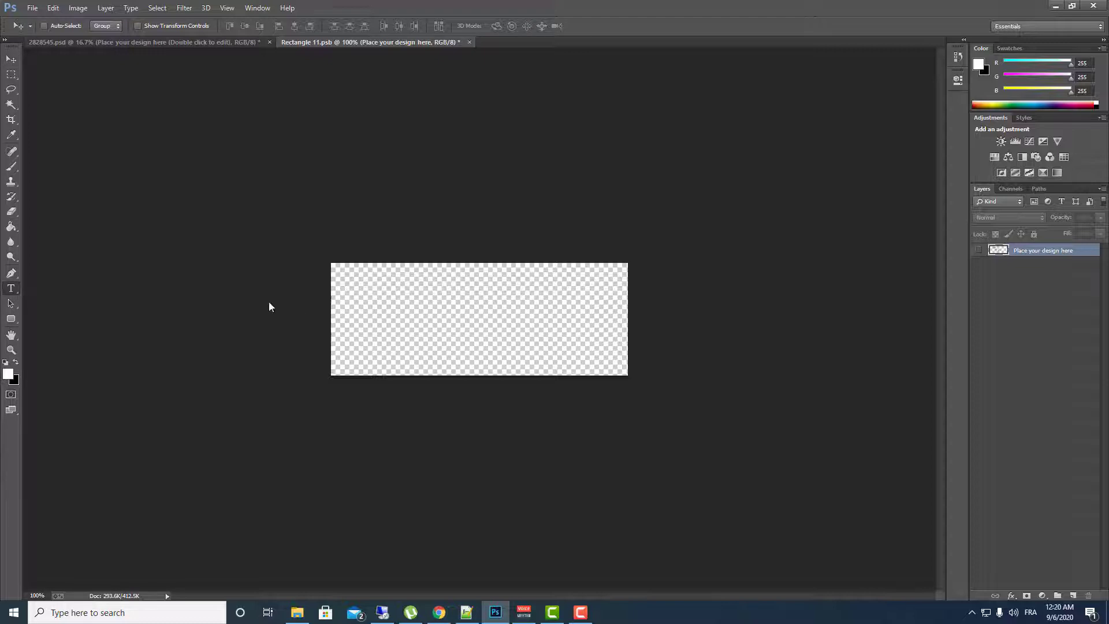
left_click(424, 324)
type("FIX")
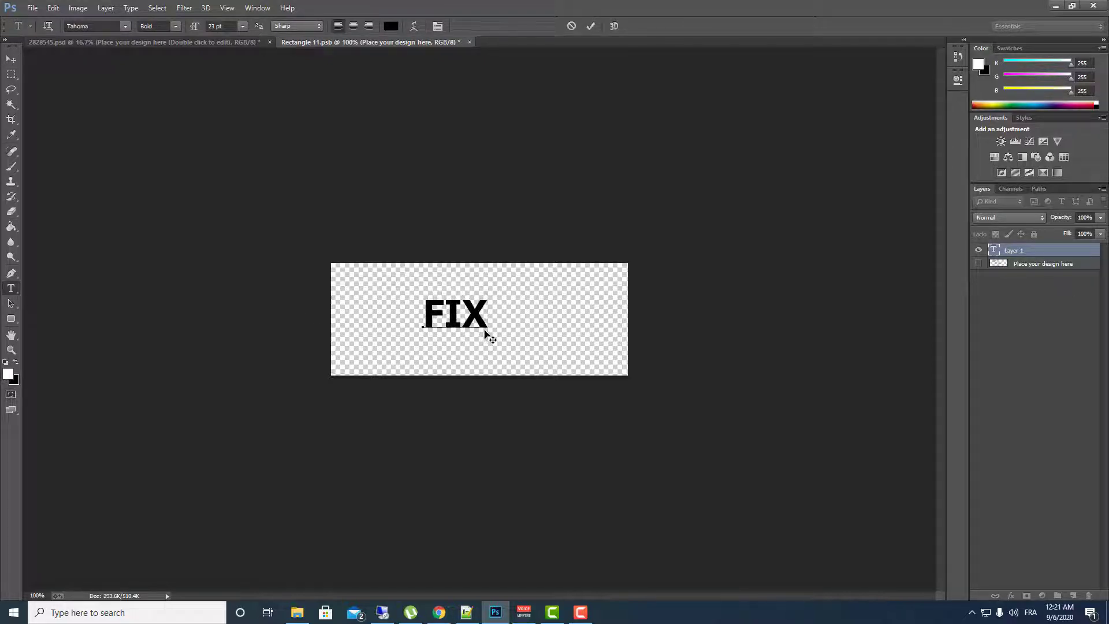
type(" IT ")
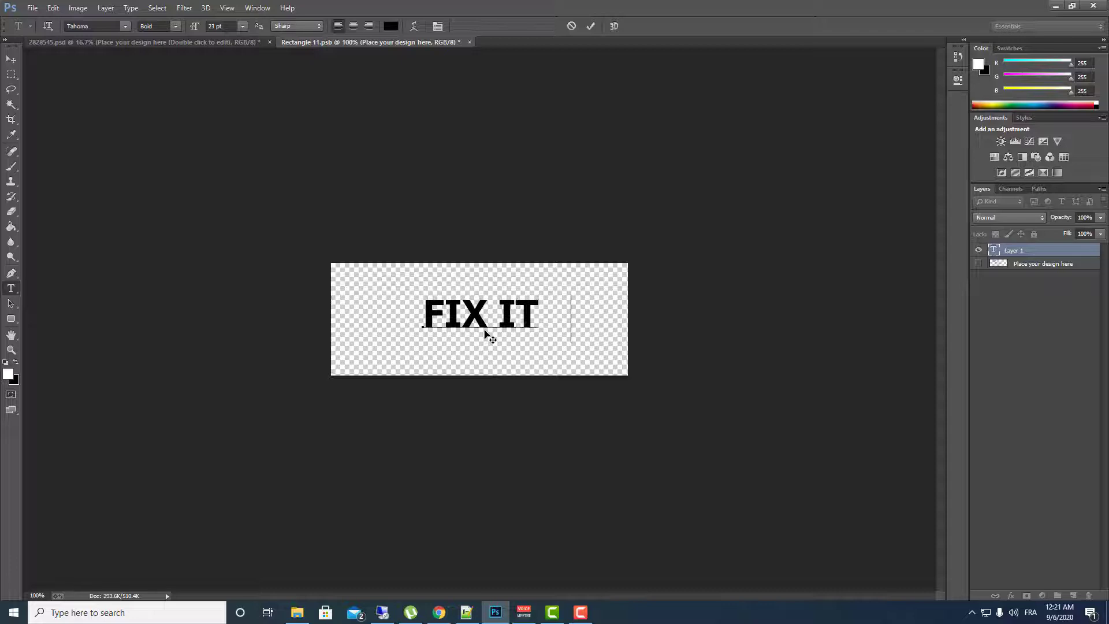
type("FREE")
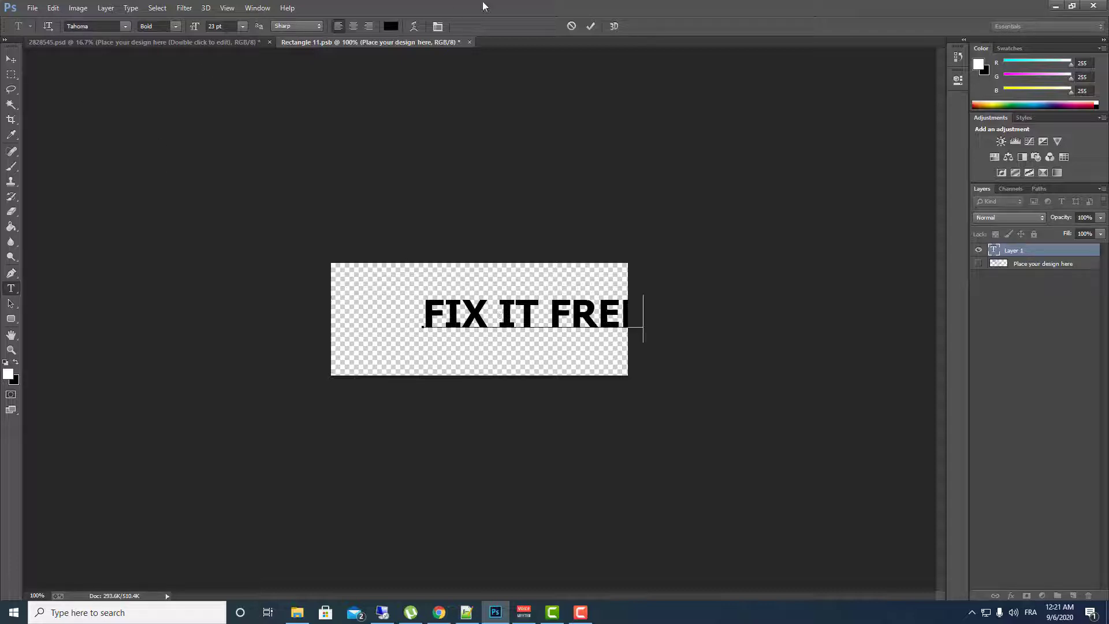
left_click(591, 26)
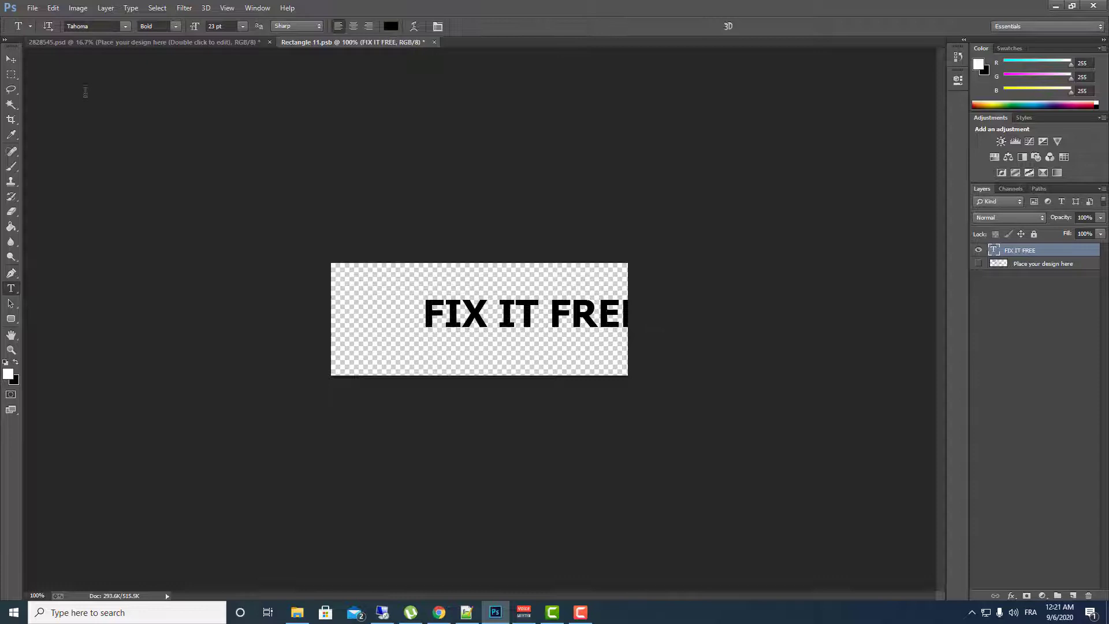
left_click(11, 59)
left_click_drag(512, 316, 460, 323)
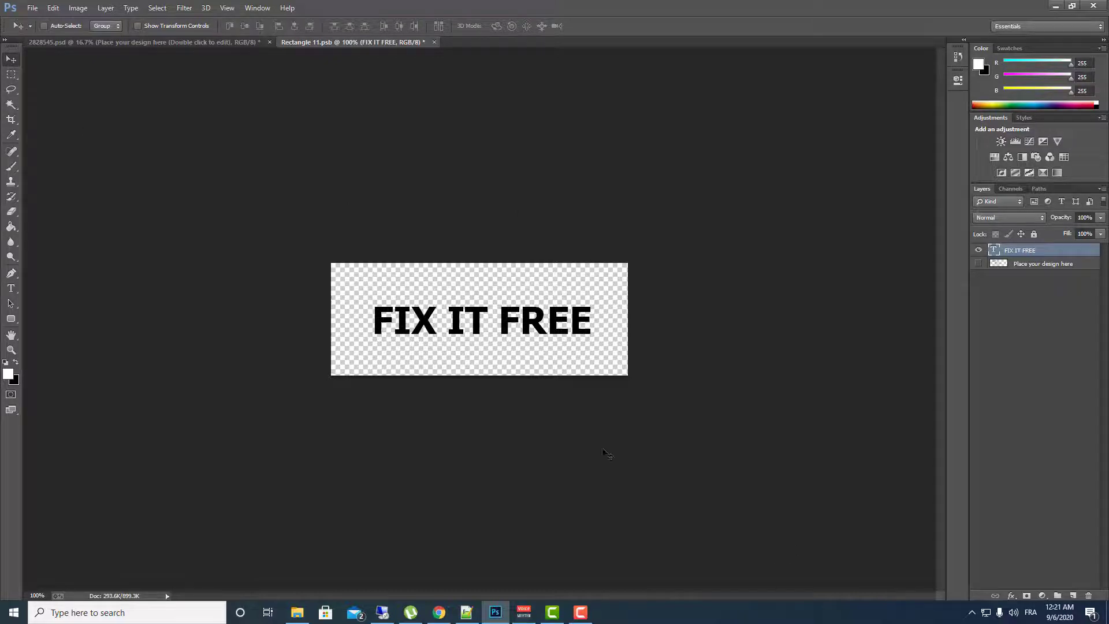
- Drag the pink flower image from the desktop into Rectangle 11.psb as a new layer
left_click(1106, 612)
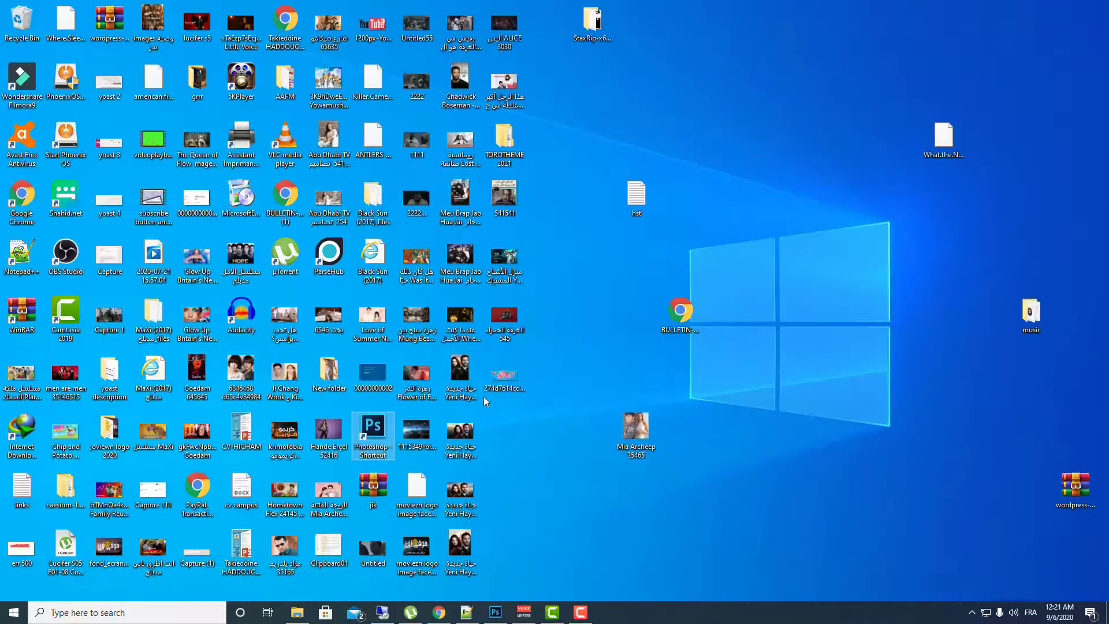
left_click_drag(513, 384, 498, 359)
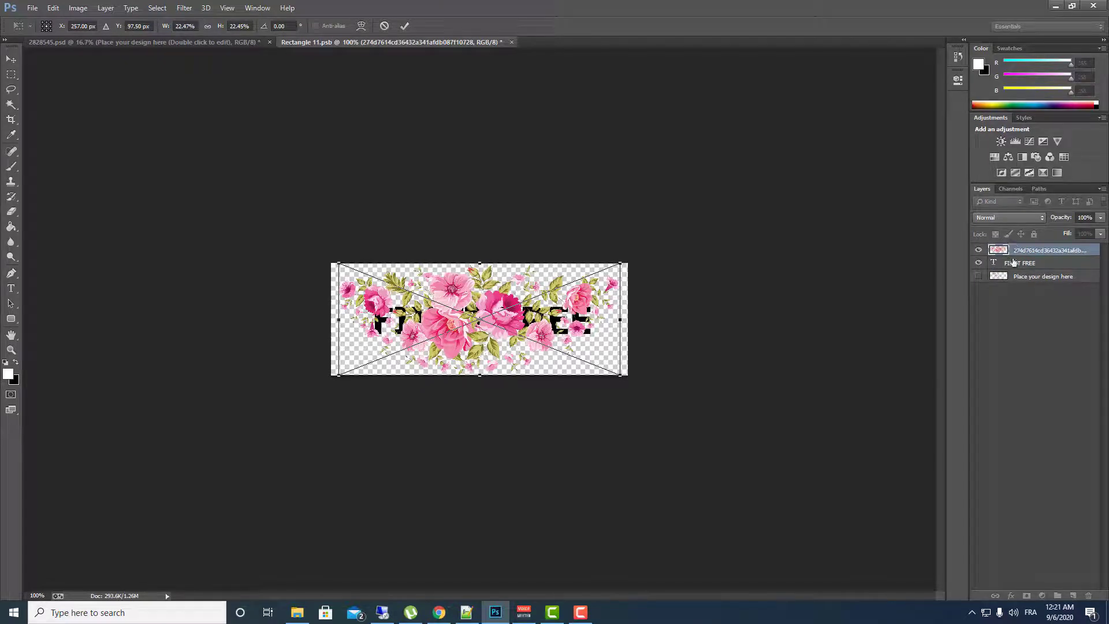
- Commit the placed flowers, move the FIX IT FREE text layer above them, and select its text
left_click(406, 25)
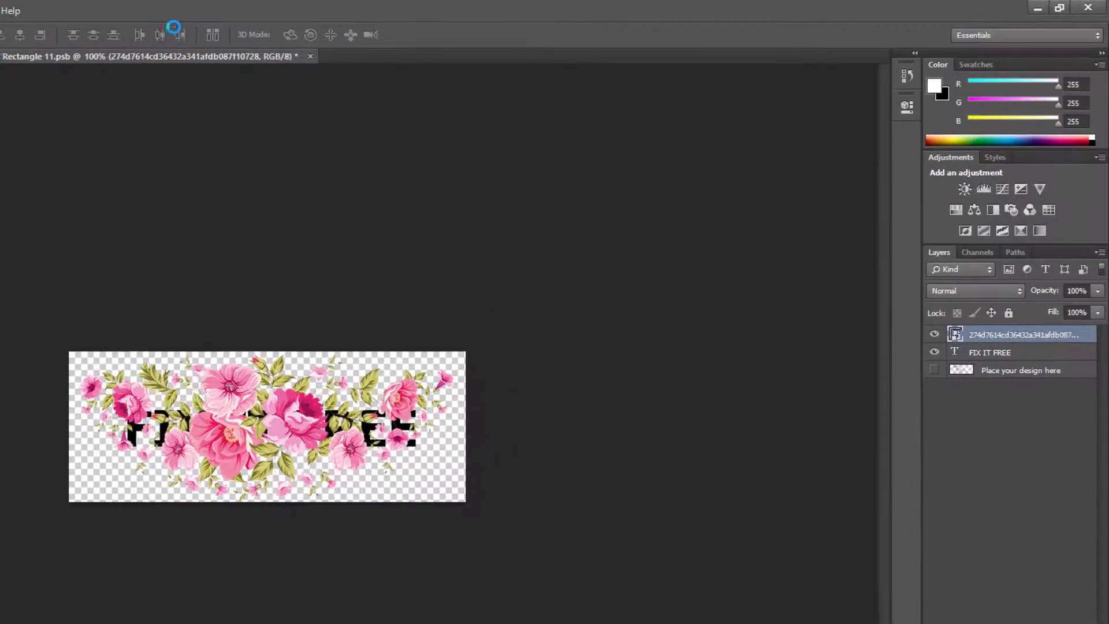
left_click_drag(960, 359, 964, 332)
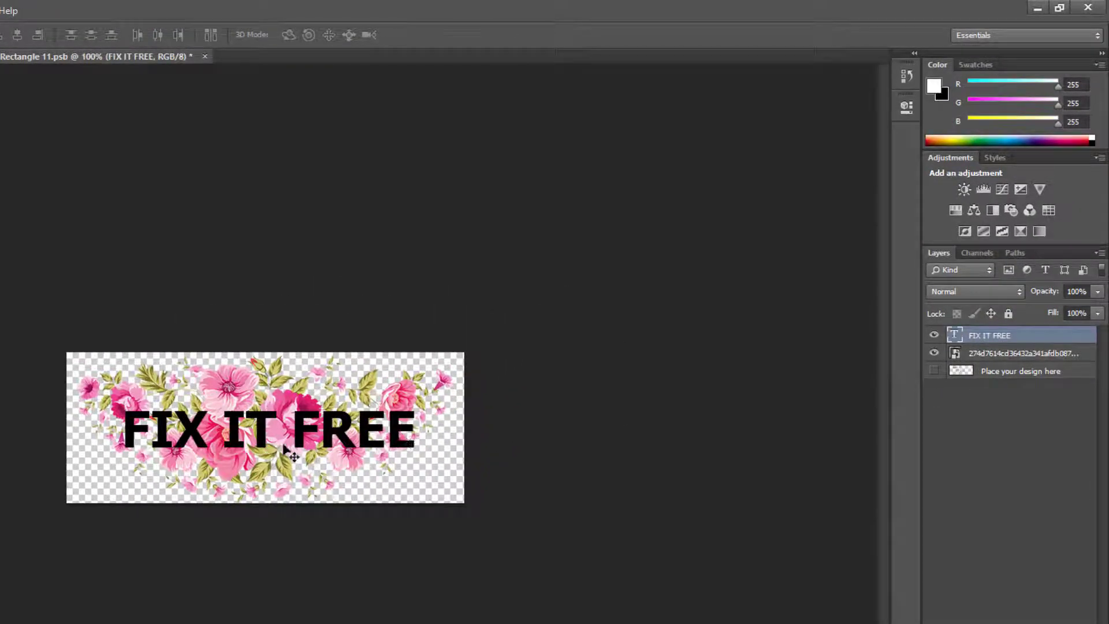
double_click(955, 335)
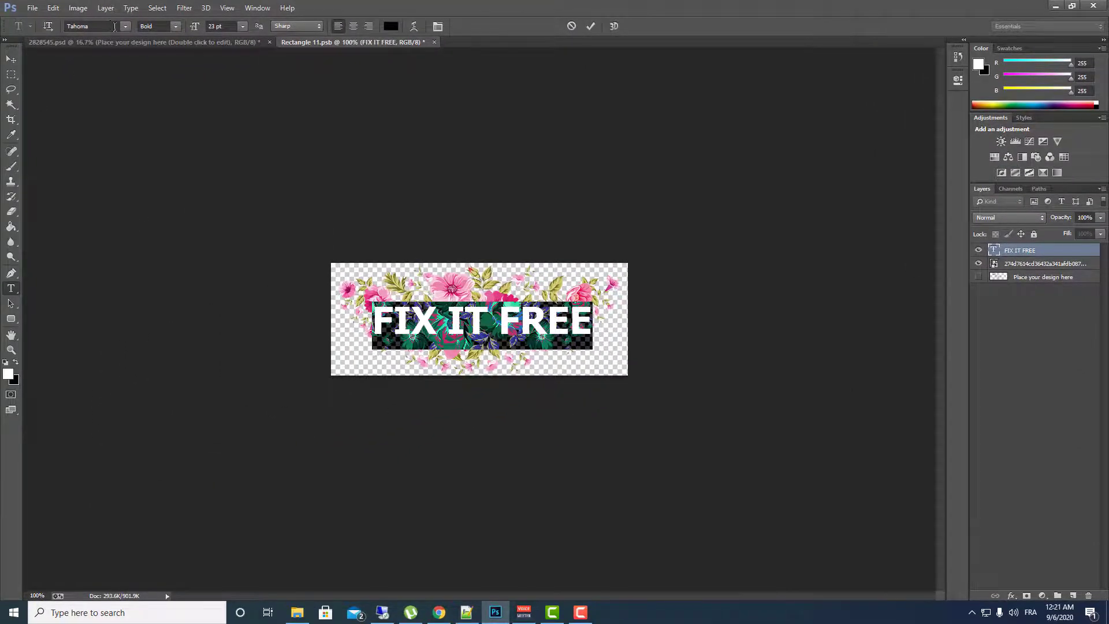
- Set the FIX IT FREE text in Viner Hand ITC, 23 pt, and commit the edit
left_click(125, 26)
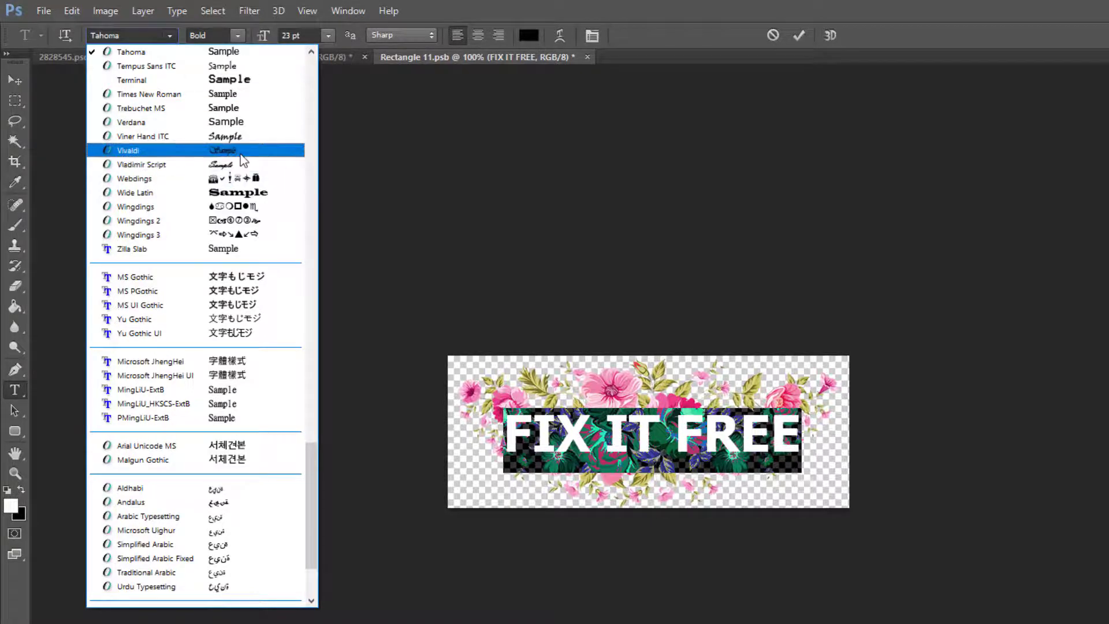
left_click(254, 96)
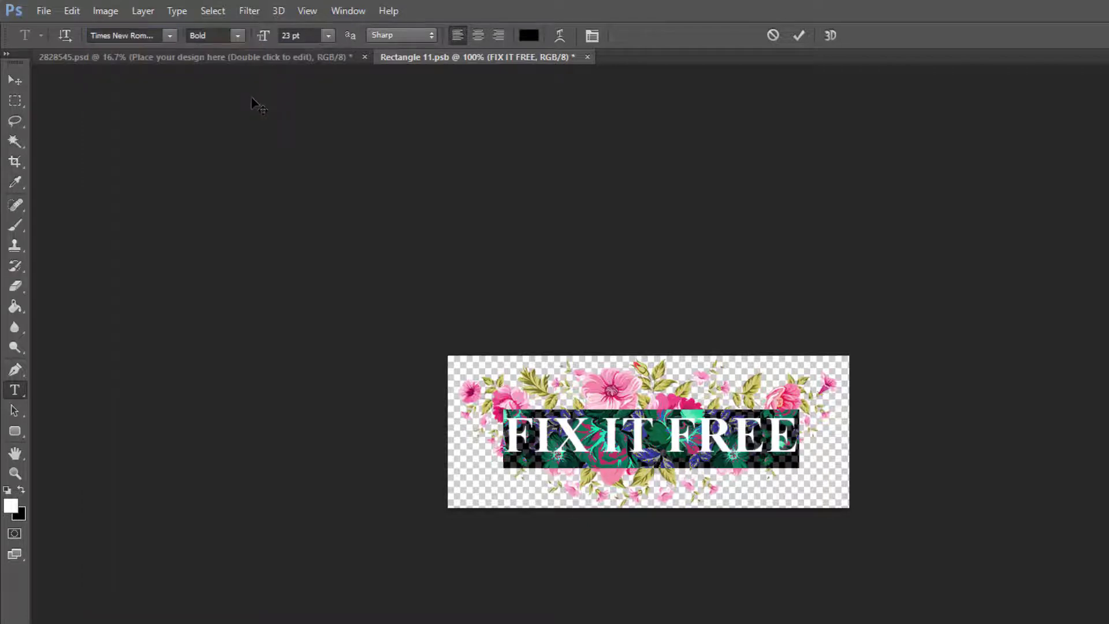
left_click(169, 35)
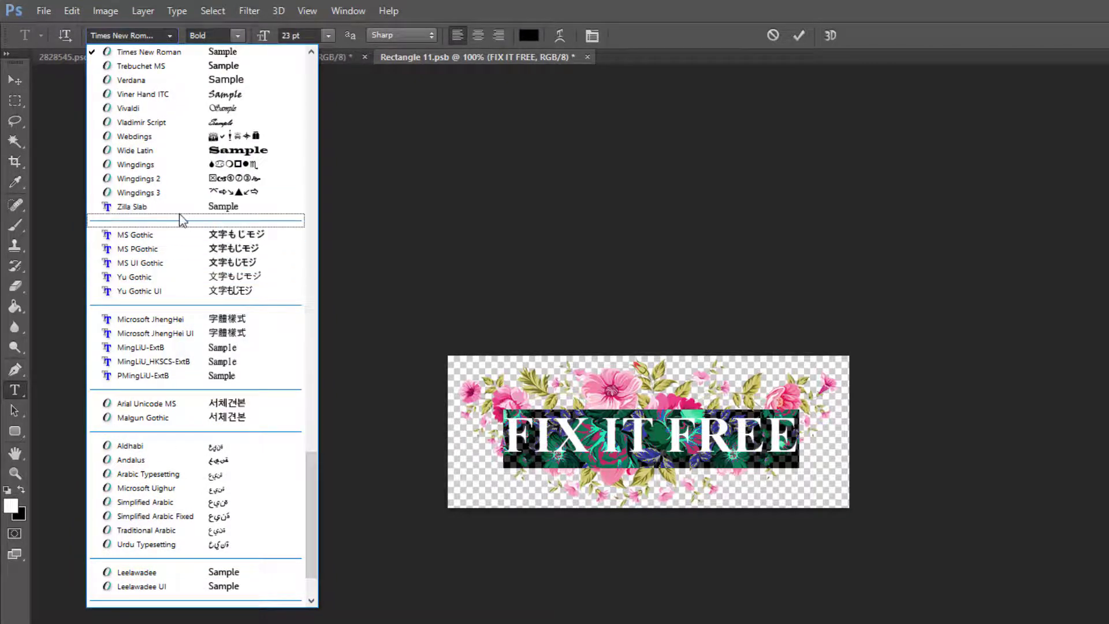
left_click(231, 93)
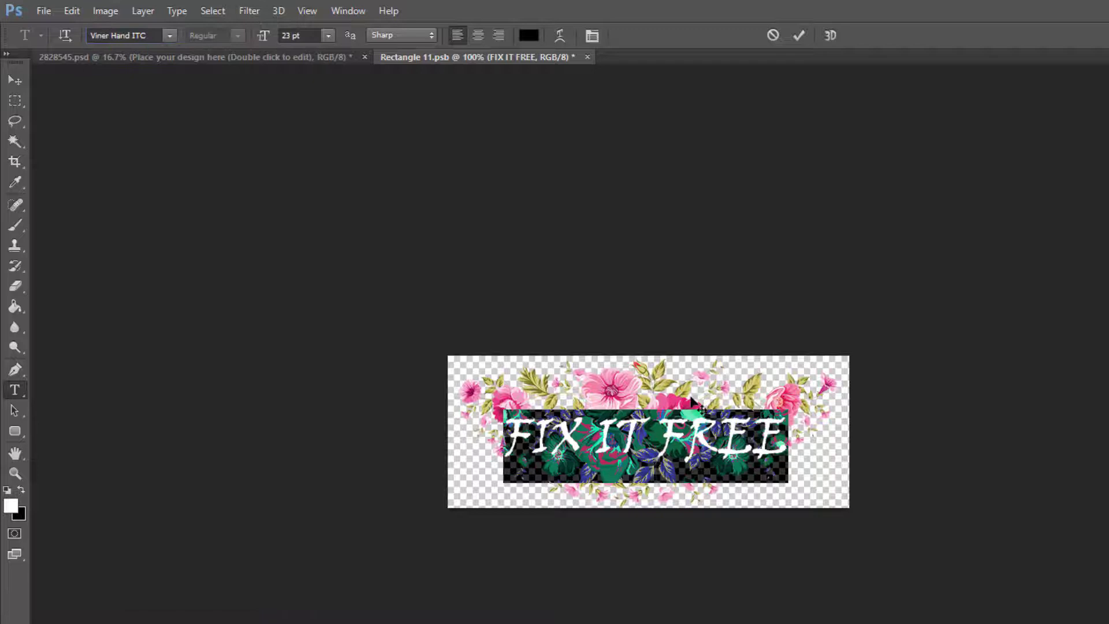
left_click(780, 425)
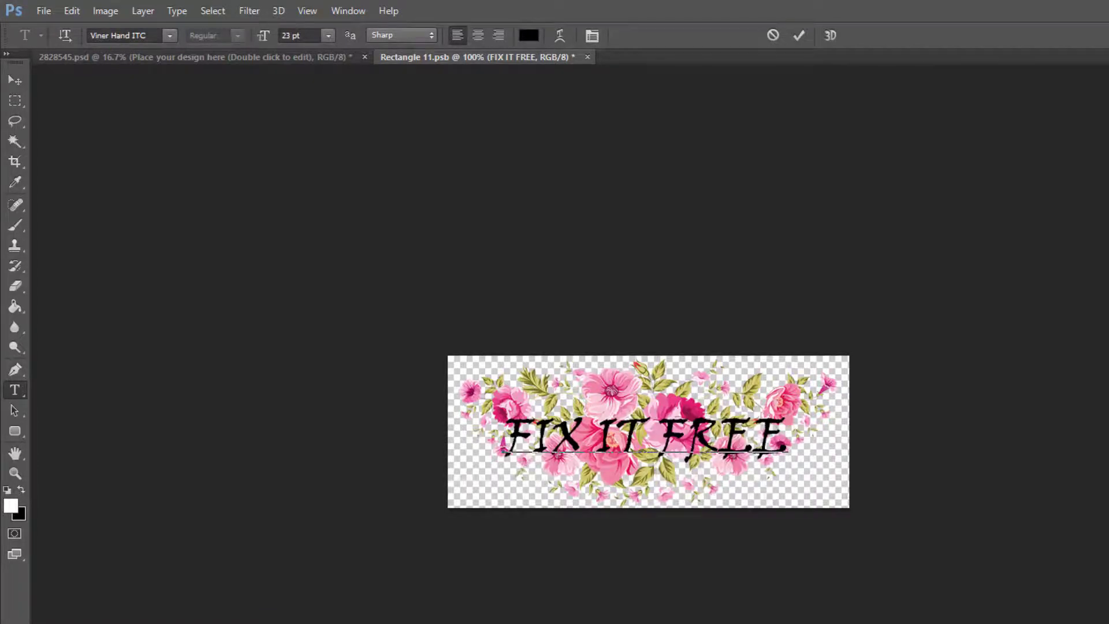
key("ctrl+Return")
key("v")
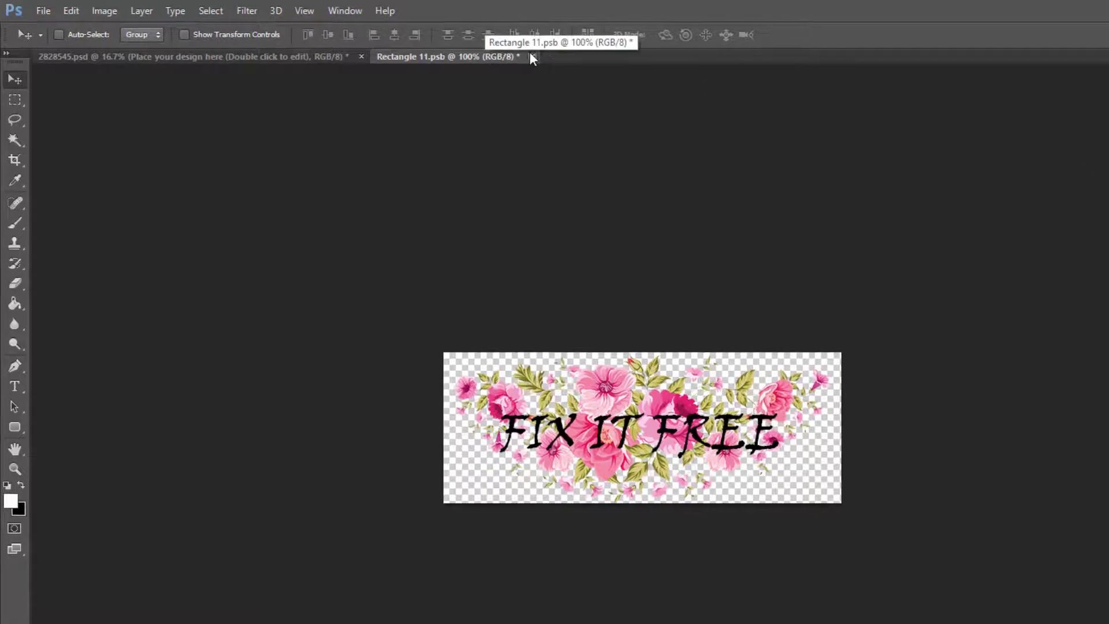
- Close Rectangle 11.psb, saving changes so the cream jar shows the floral label
left_click(537, 56)
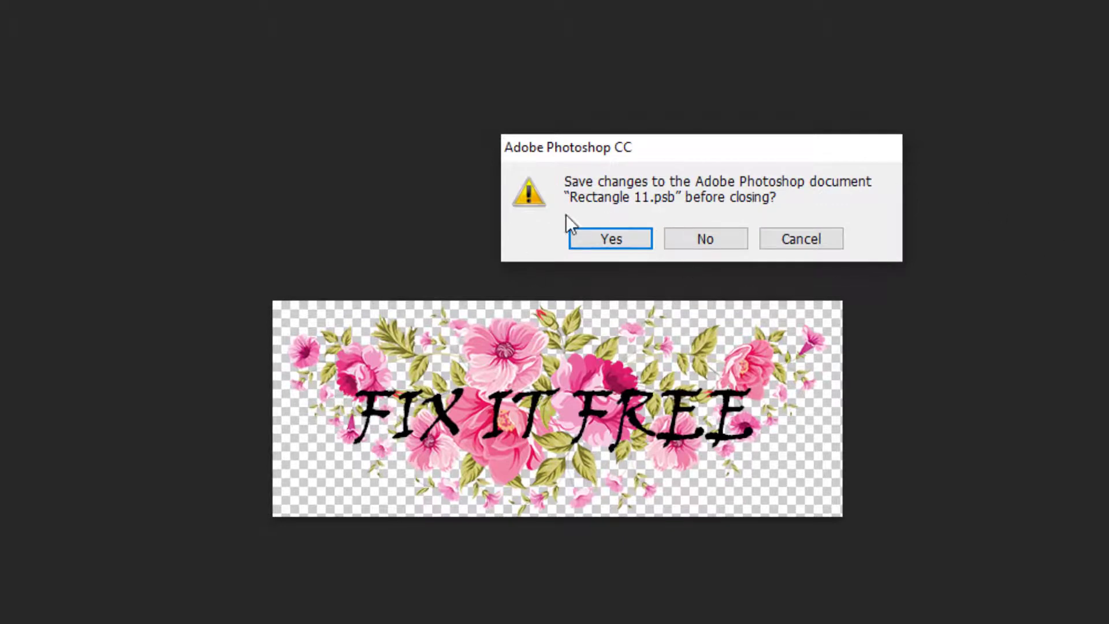
left_click(611, 242)
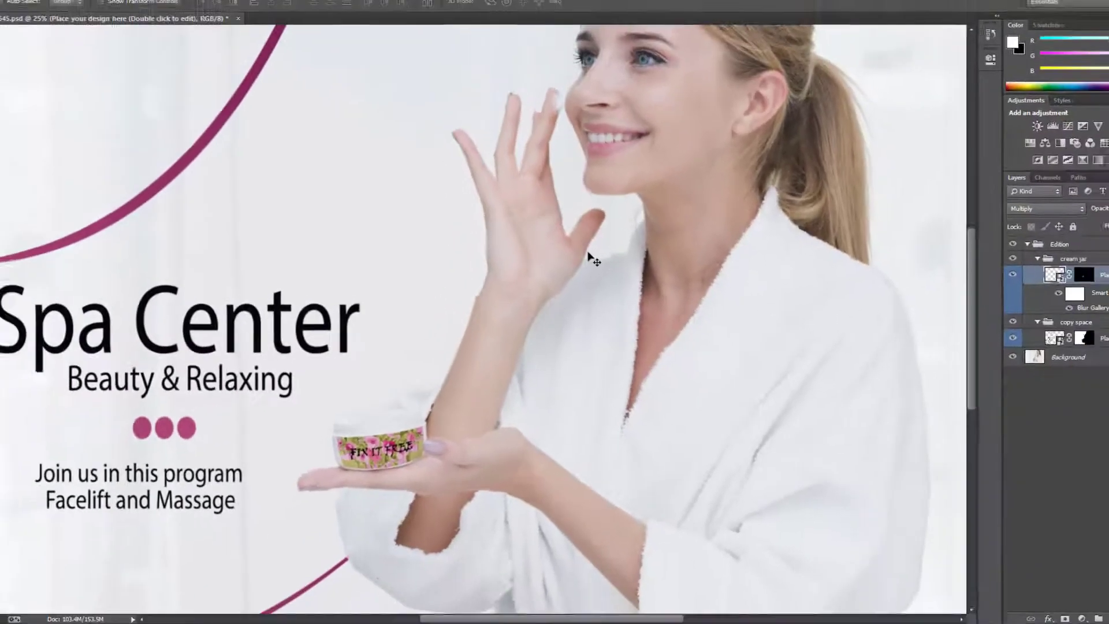
key("ctrl+plus")
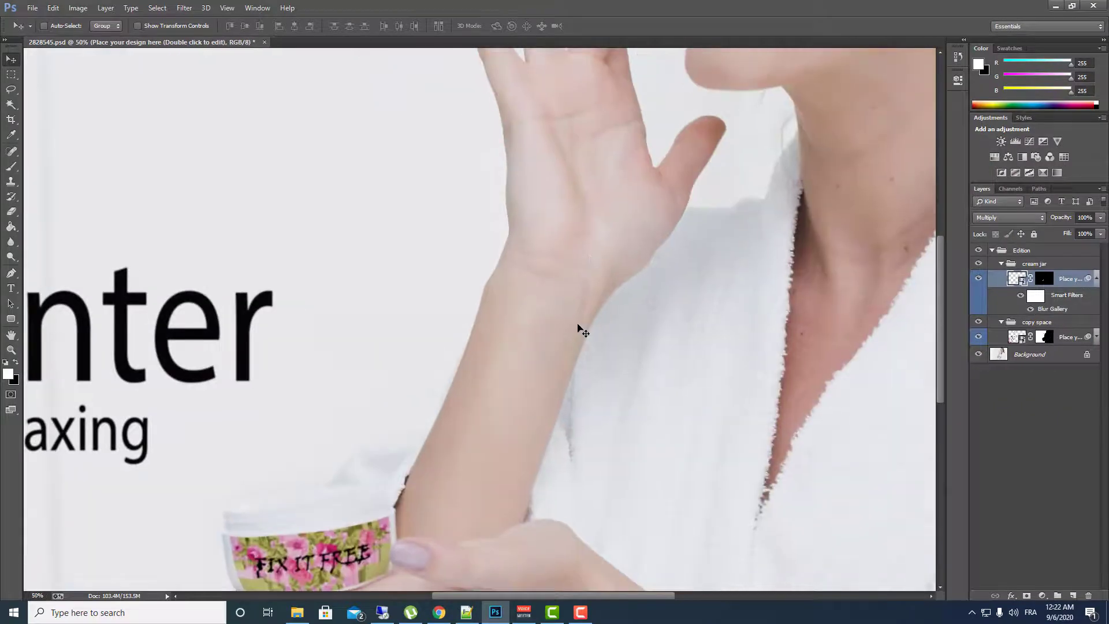
left_click_drag(938, 309, 934, 385)
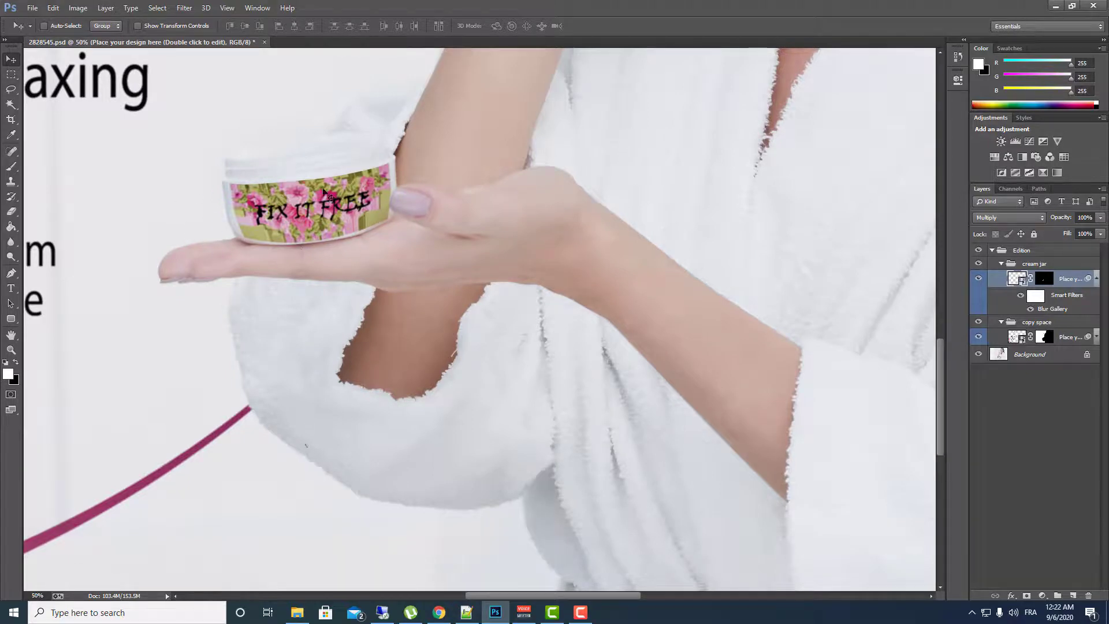
scroll(732, 212, "down", 4)
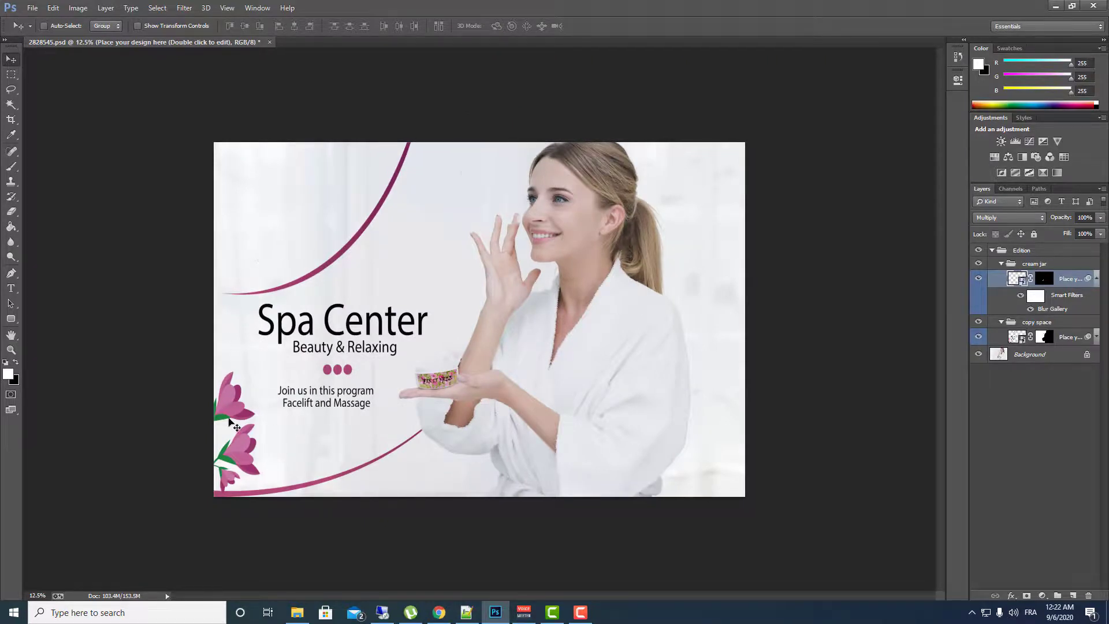
left_click(978, 323)
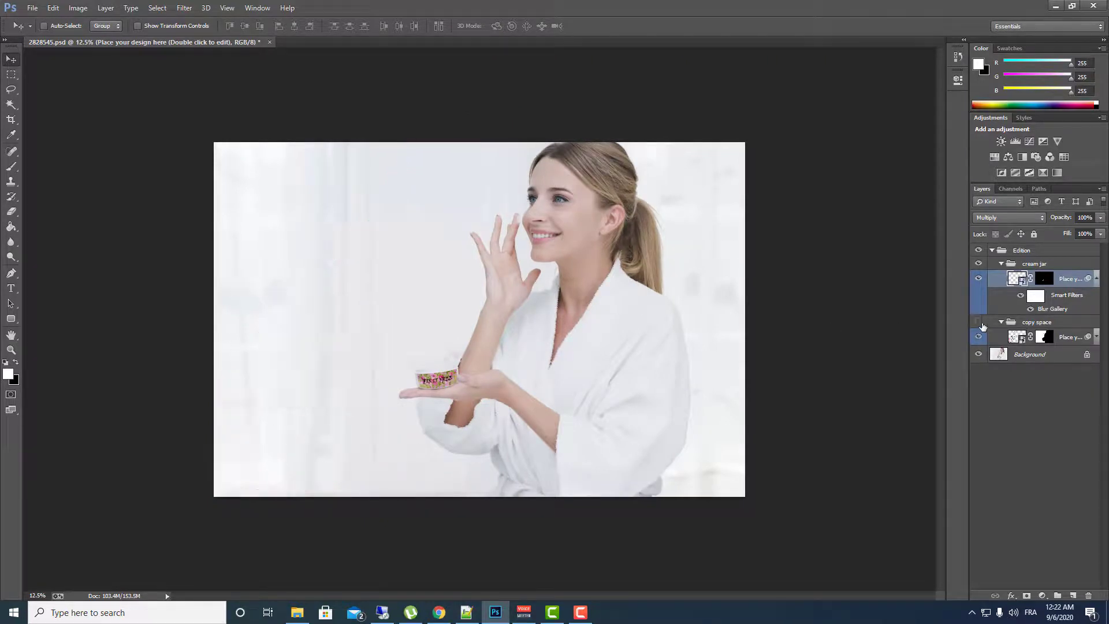
left_click(979, 323)
left_click(1001, 323)
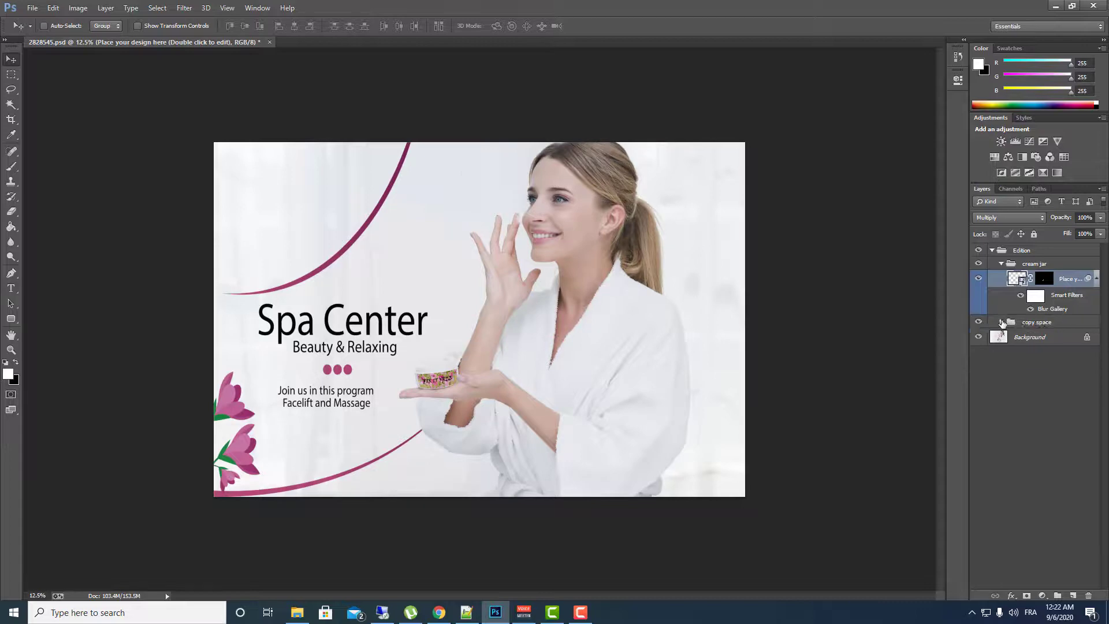
left_click(1002, 322)
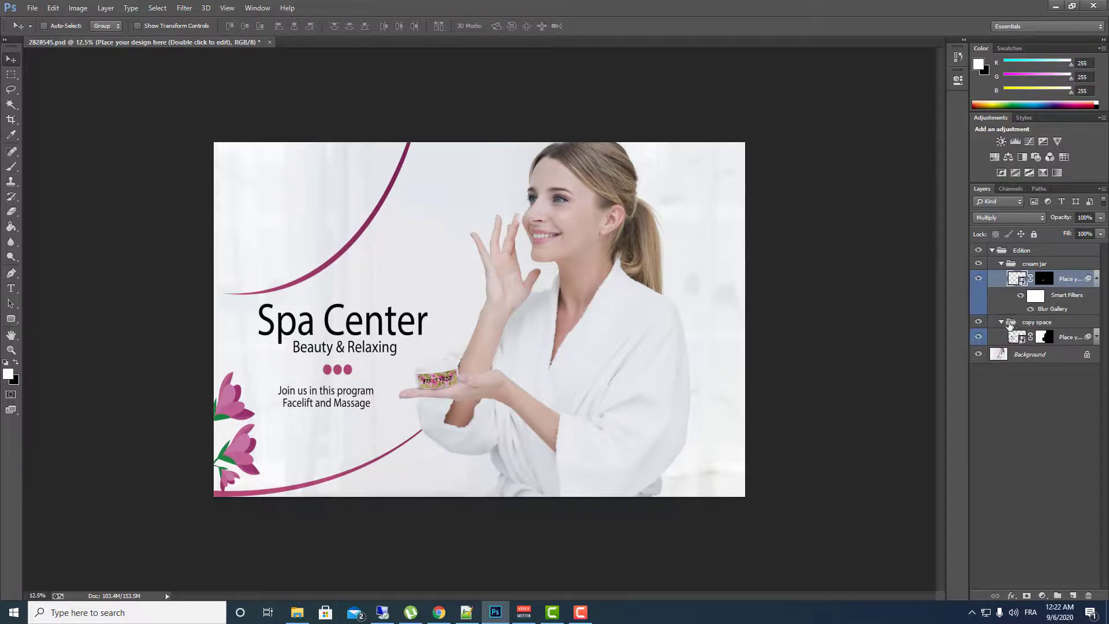
left_click(1011, 325)
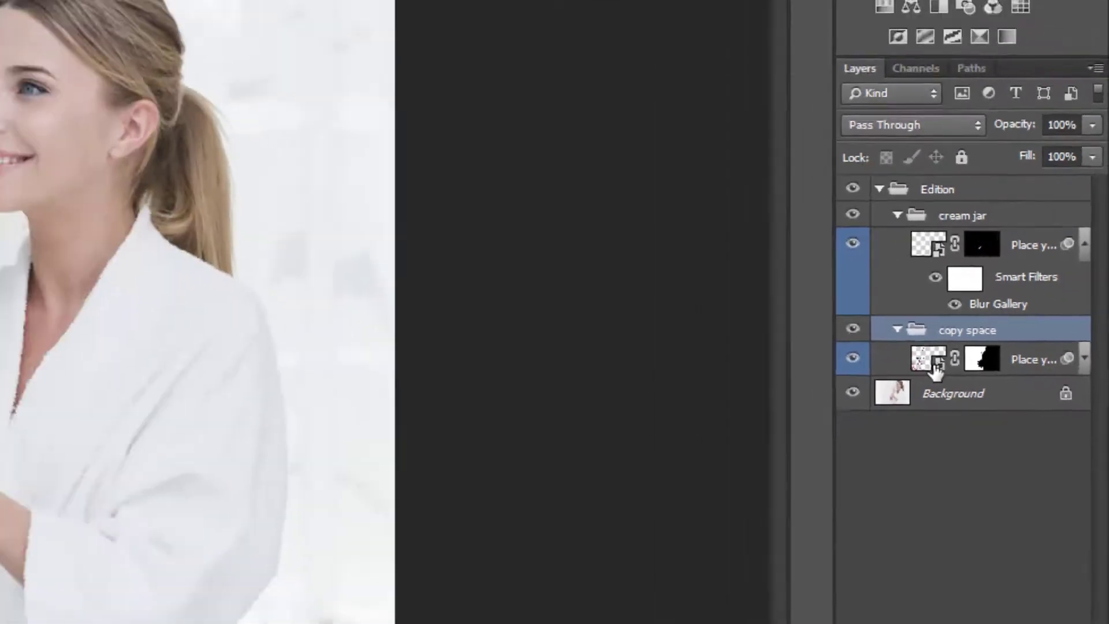
- Open the copy space smart object as Rectangle 12.psb, then switch back to 2828545.psd
double_click(859, 379)
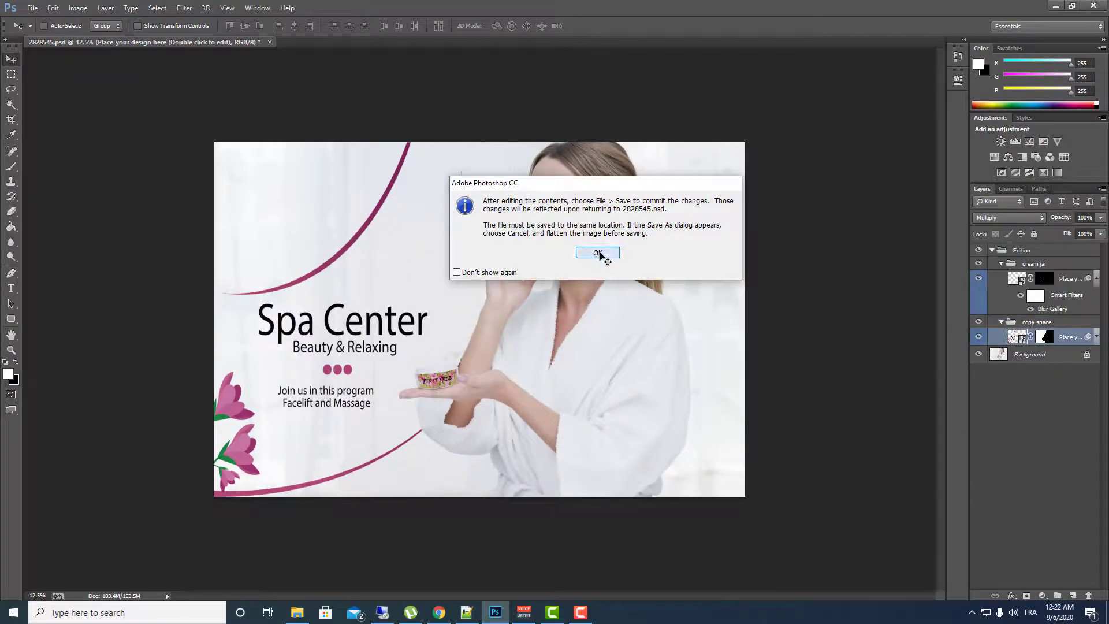
left_click(597, 252)
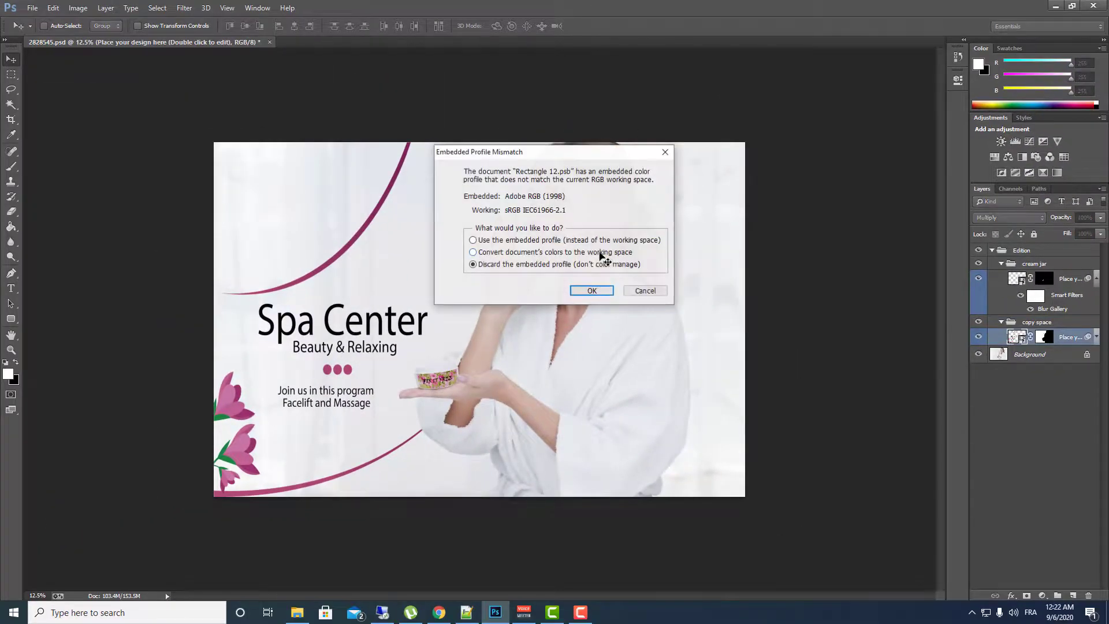
left_click(604, 292)
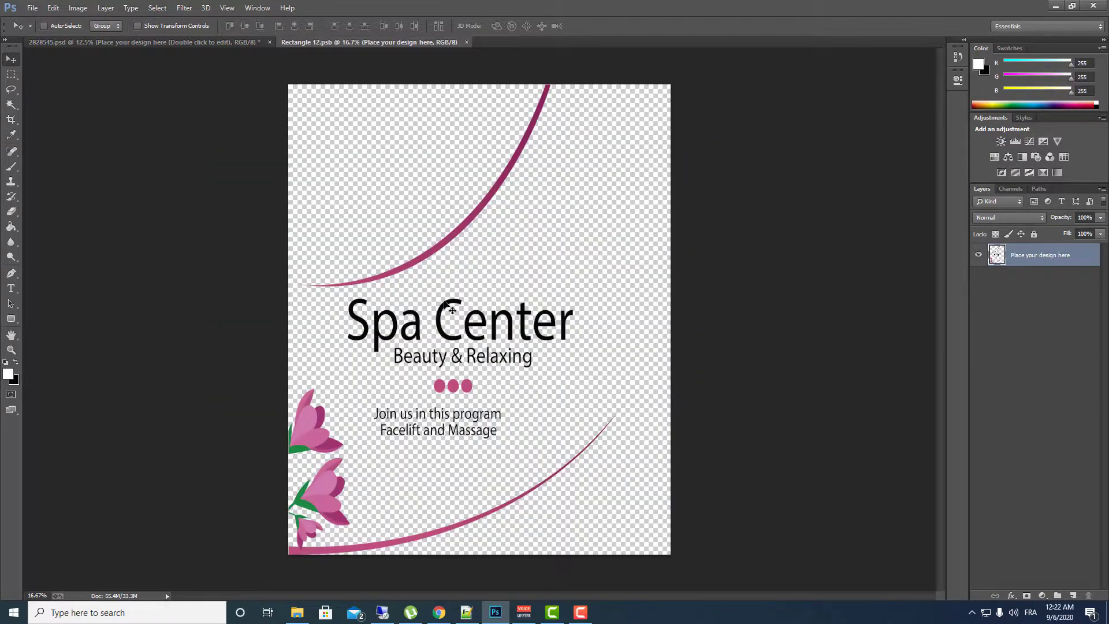
left_click(140, 43)
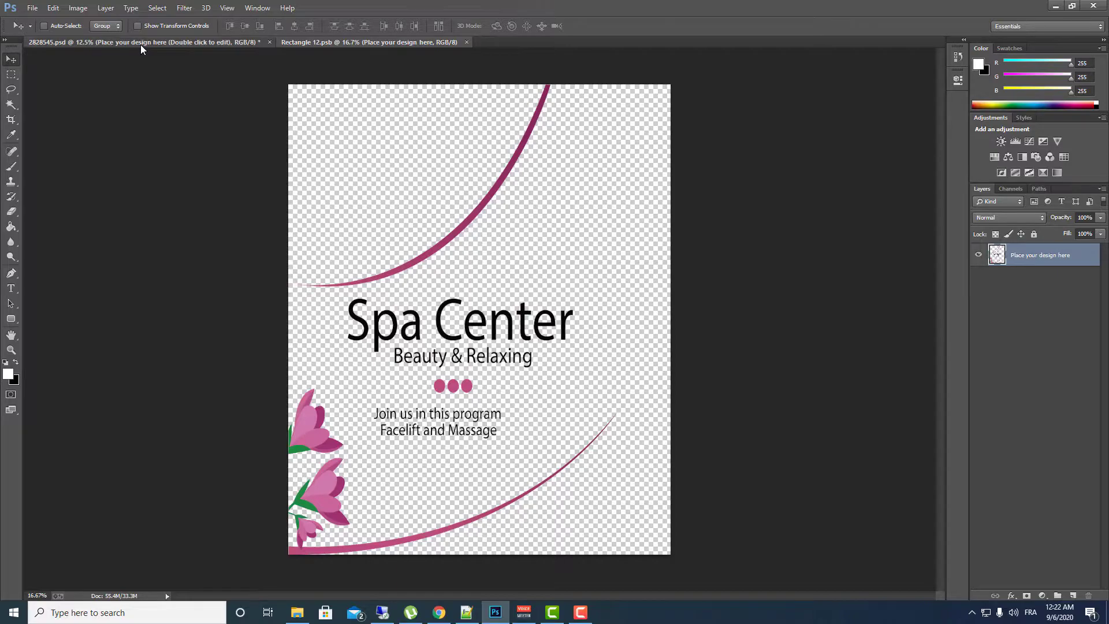
- Zoom in and drag the copy space layer with the Spa Center text up and left
key("ctrl+plus")
key("ctrl+plus")
key("ctrl+plus")
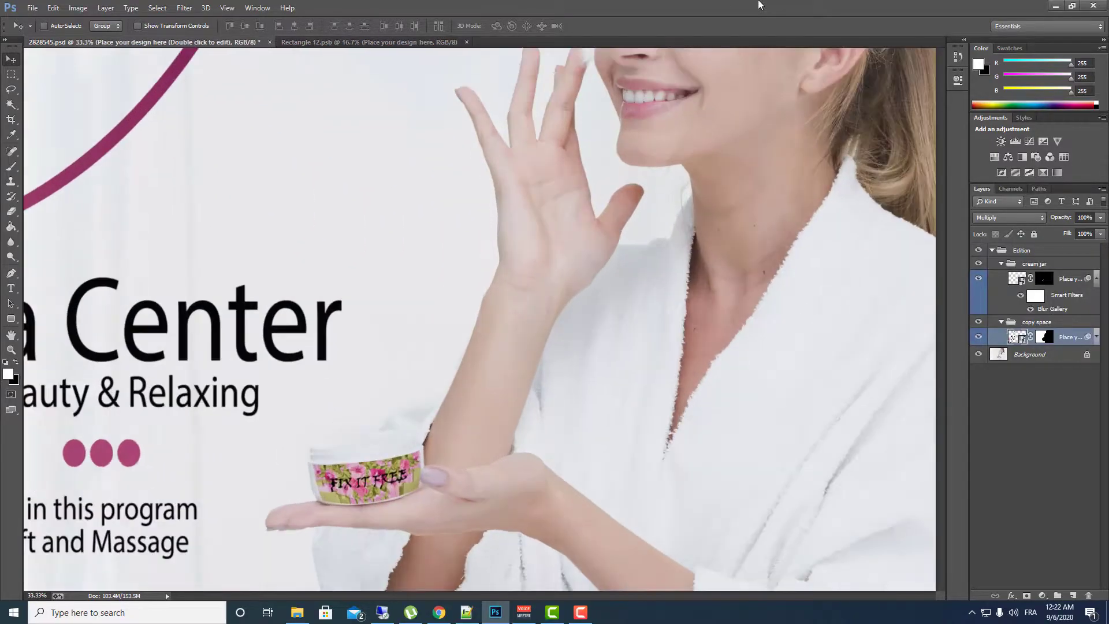
left_click_drag(706, 284, 491, 167)
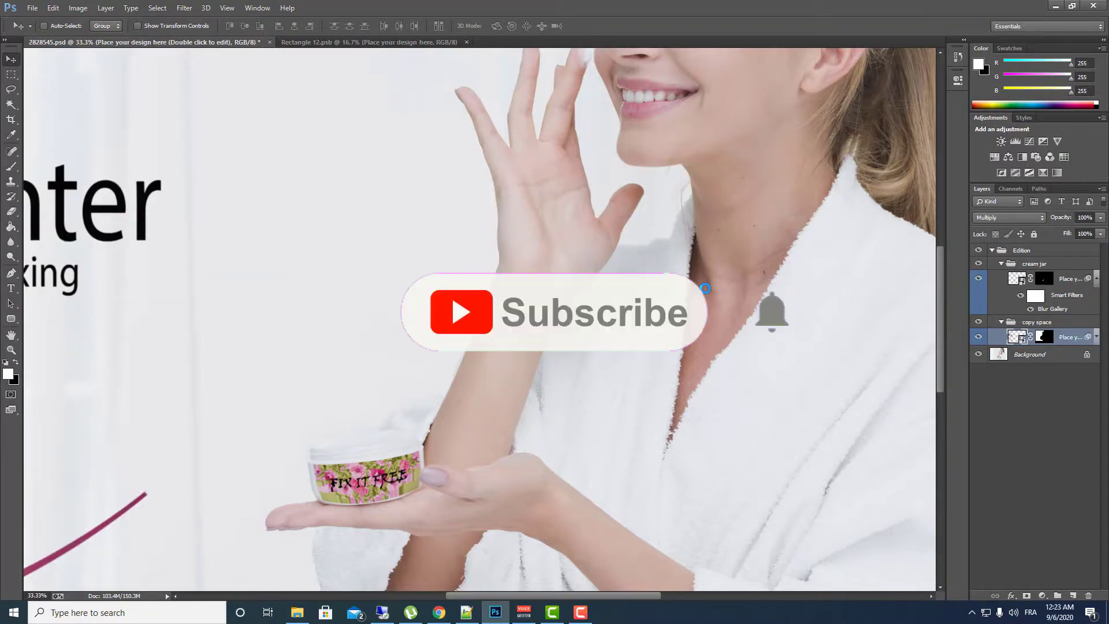